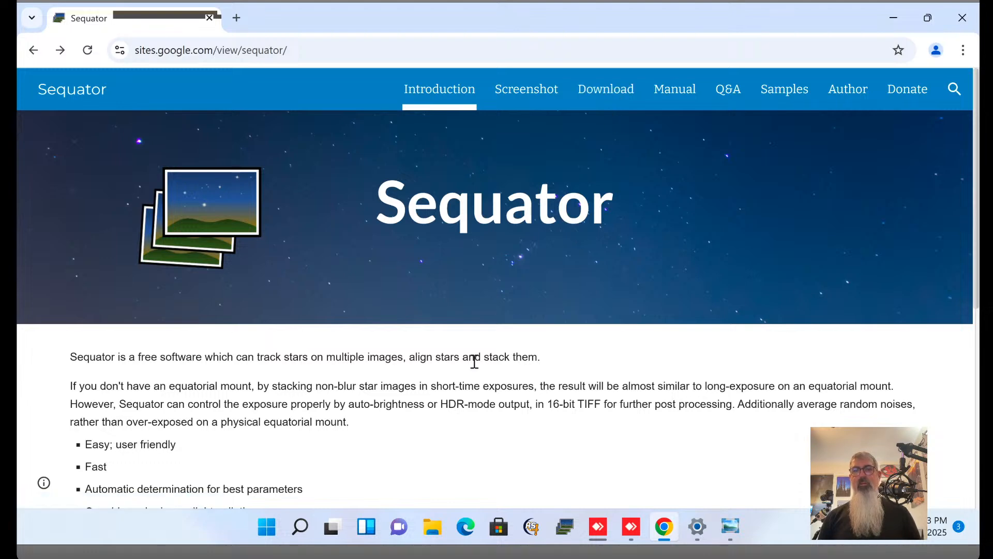
Open the Sequator site's Download page and examine the installation notes and the latest version's entry.
left_click(618, 95)
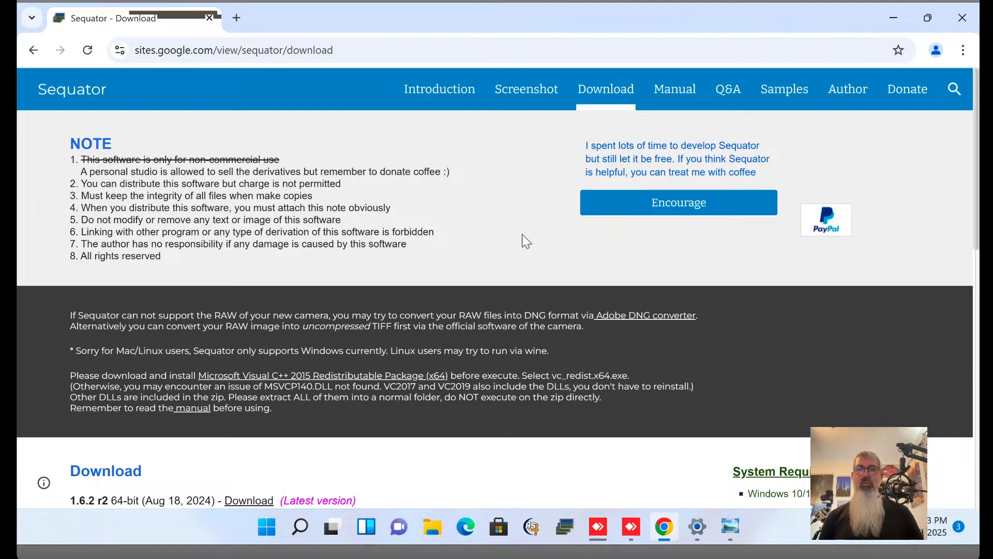
scroll(526, 241, "down", 1)
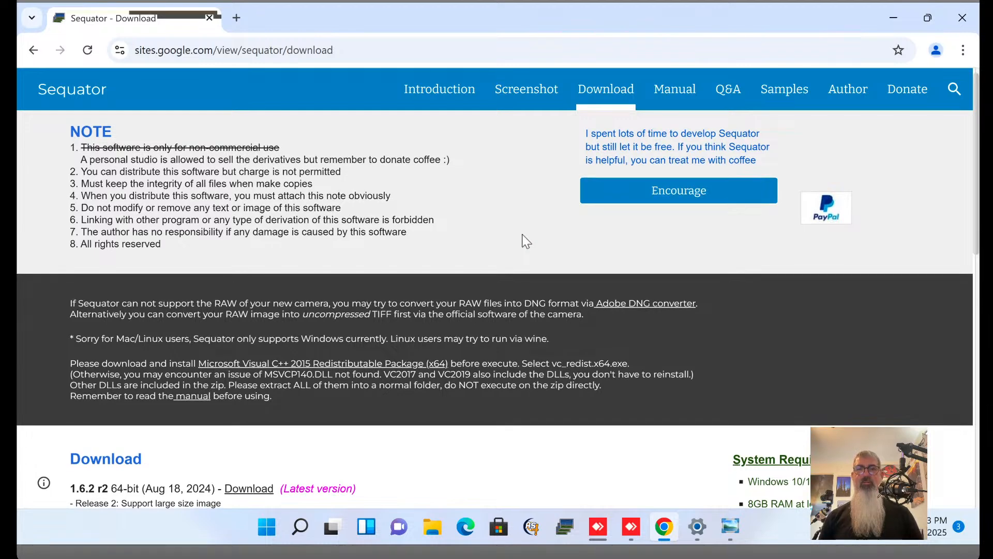
scroll(526, 241, "down", 3)
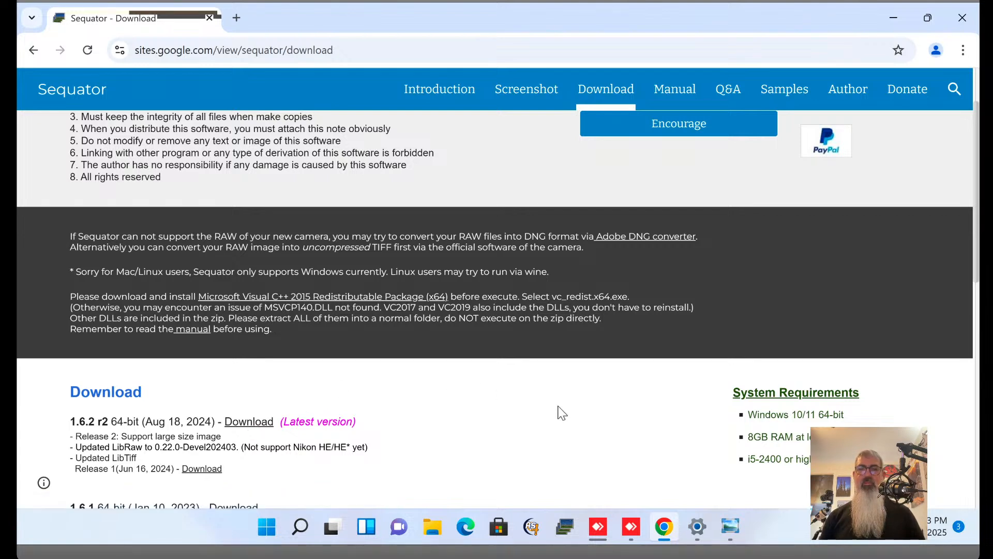
Switch to Sequator, widen the file list and options panes, and enlarge the options pane to show every setting.
left_click(561, 529)
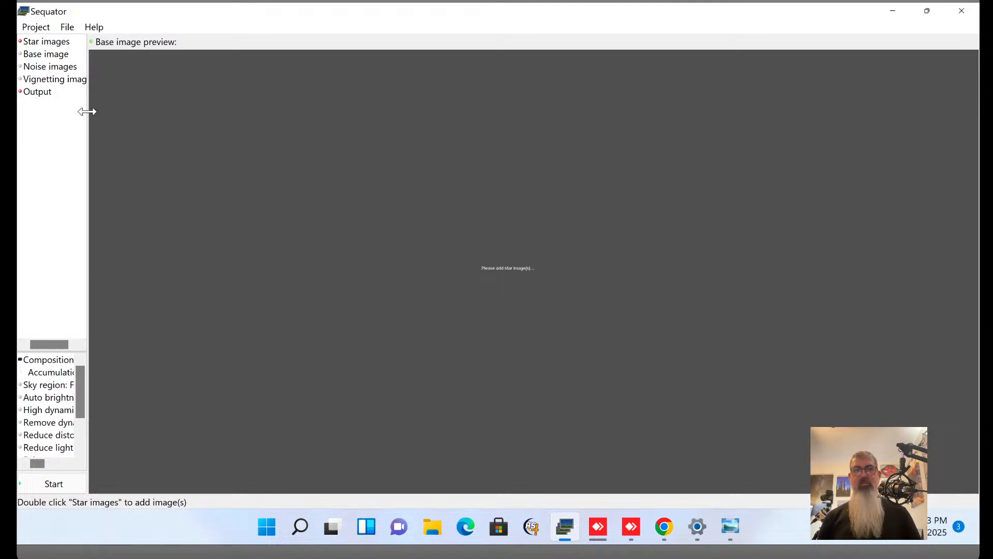
left_click_drag(87, 112, 156, 112)
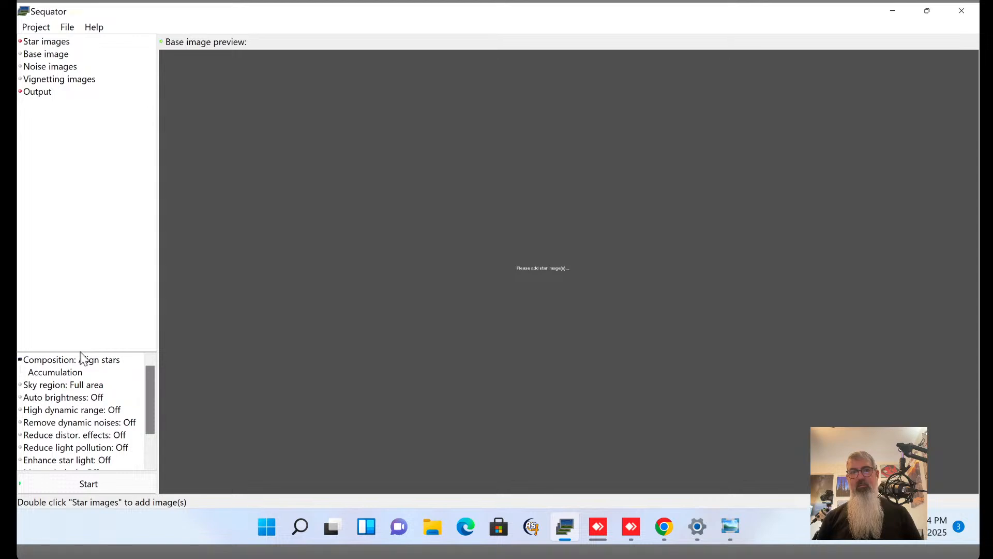
left_click_drag(83, 351, 99, 184)
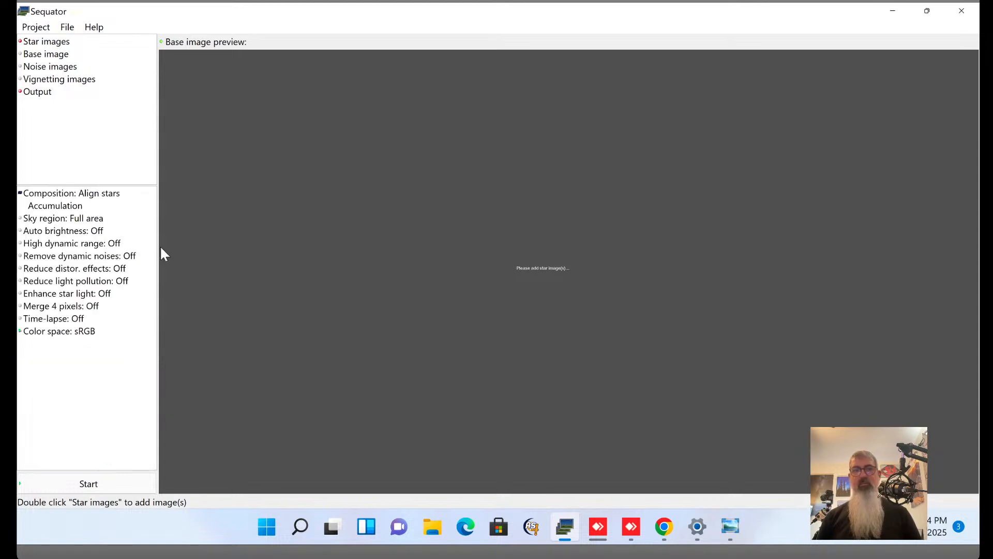
Add the raw files 74103871 through 74103885 from the bryce timelapse folder as star images.
double_click(59, 43)
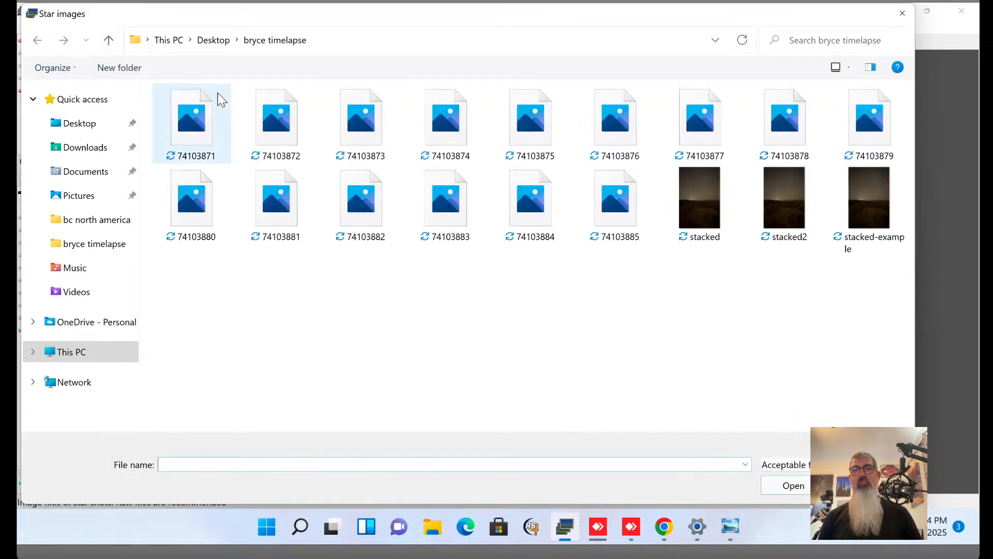
left_click(190, 122)
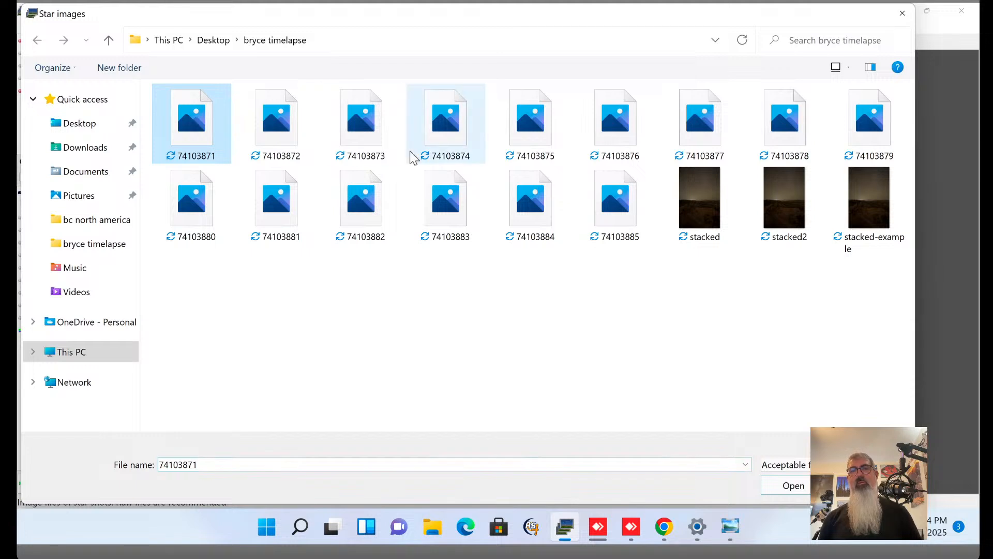
left_click(610, 222, "shift")
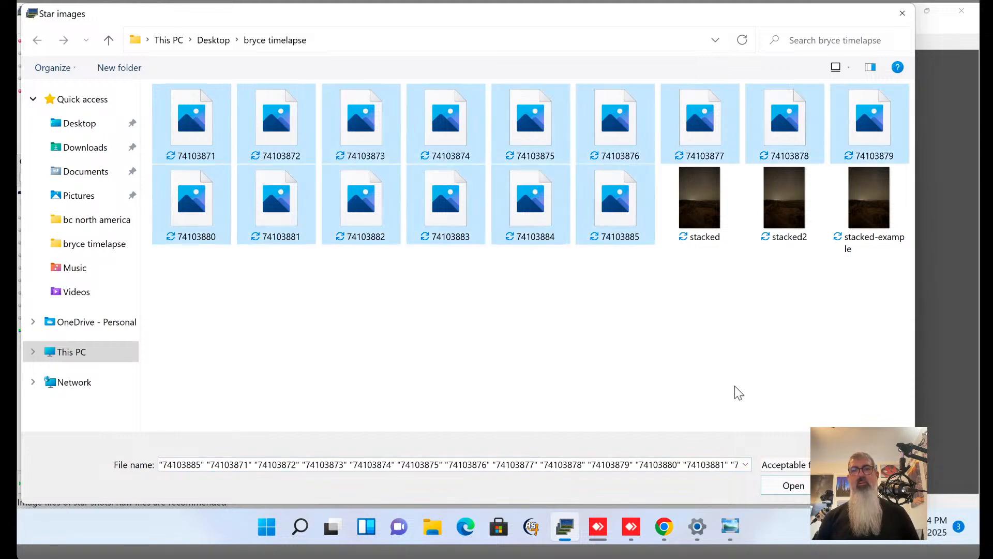
left_click(783, 487)
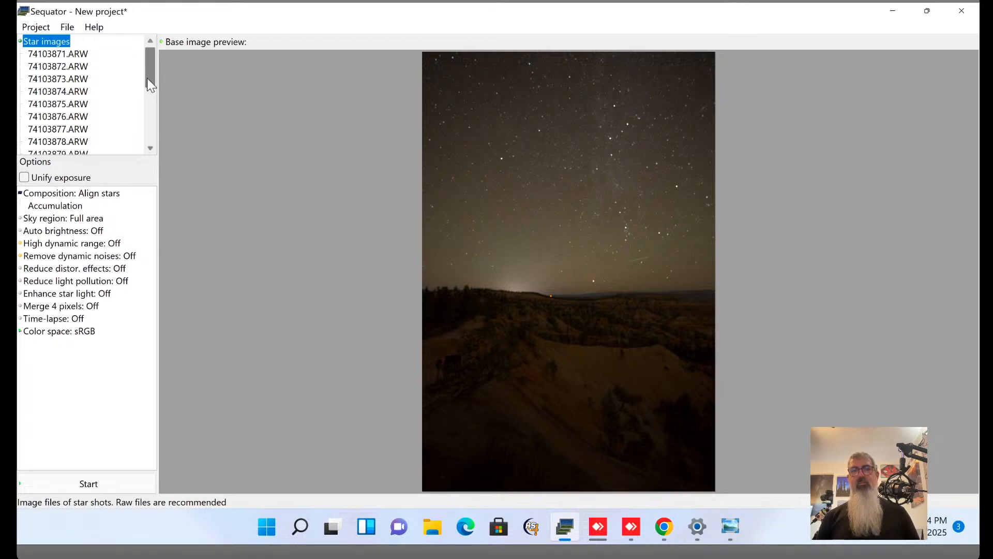
Examine the base image, noise images and vignetting images entries of the project.
left_click_drag(149, 85, 143, 141)
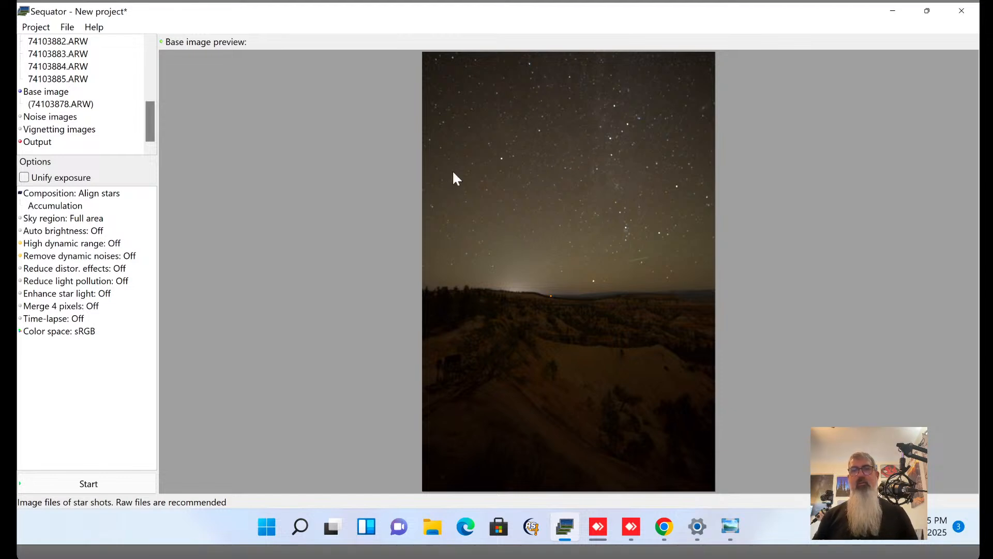
left_click(60, 94)
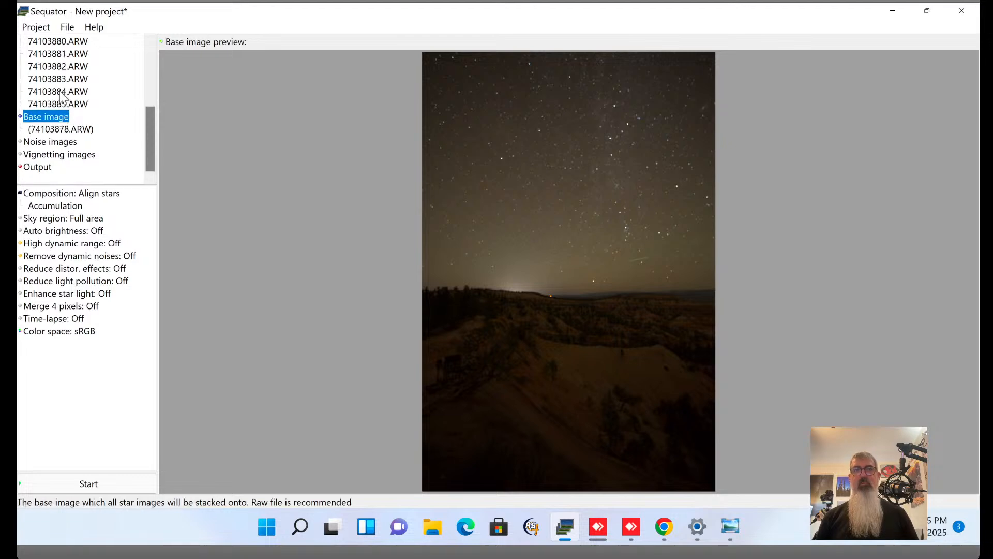
double_click(54, 117)
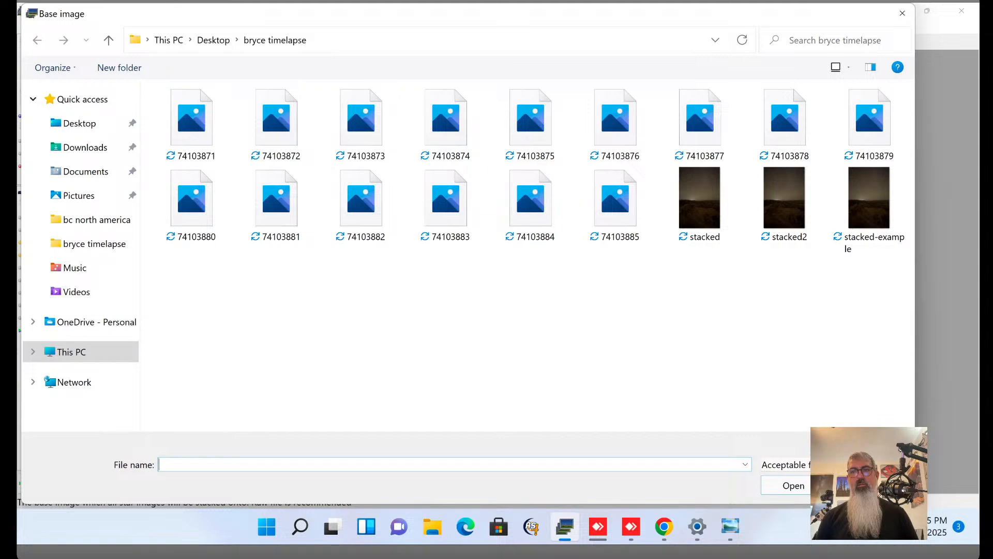
key("Escape")
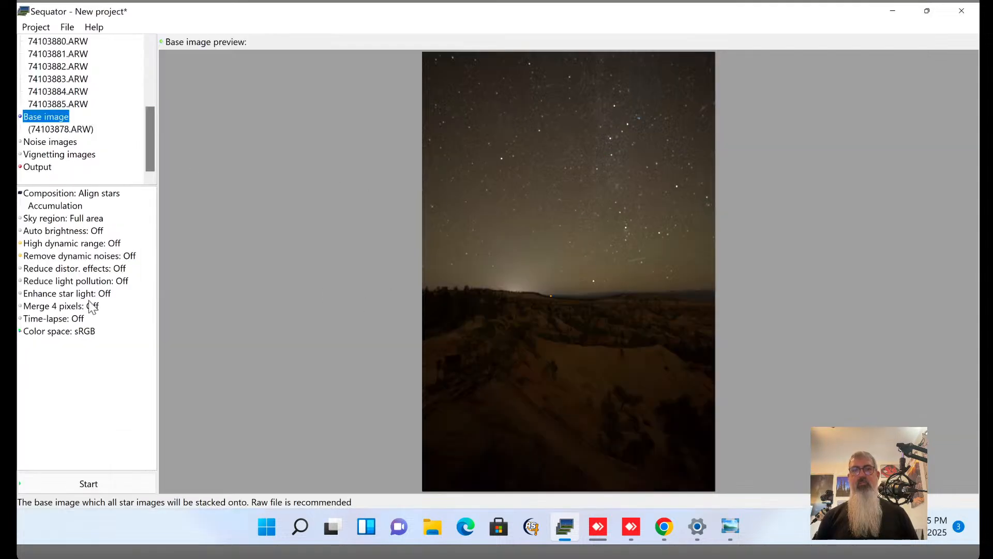
left_click(71, 143)
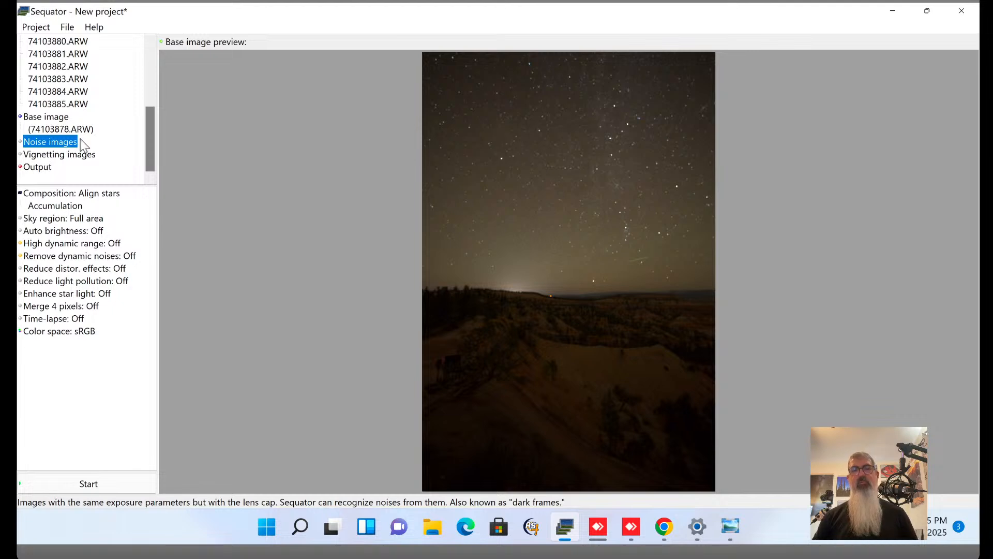
left_click(74, 154)
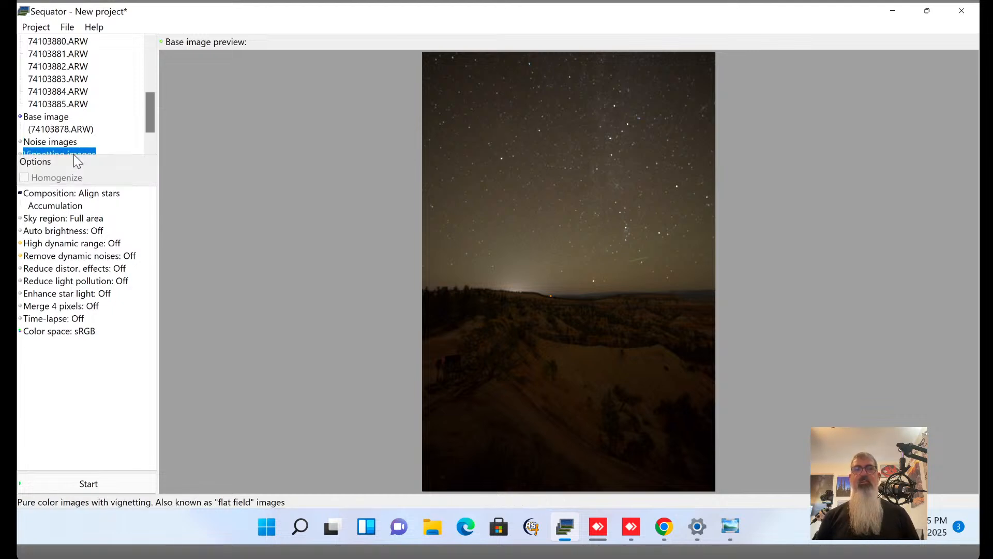
left_click(151, 144)
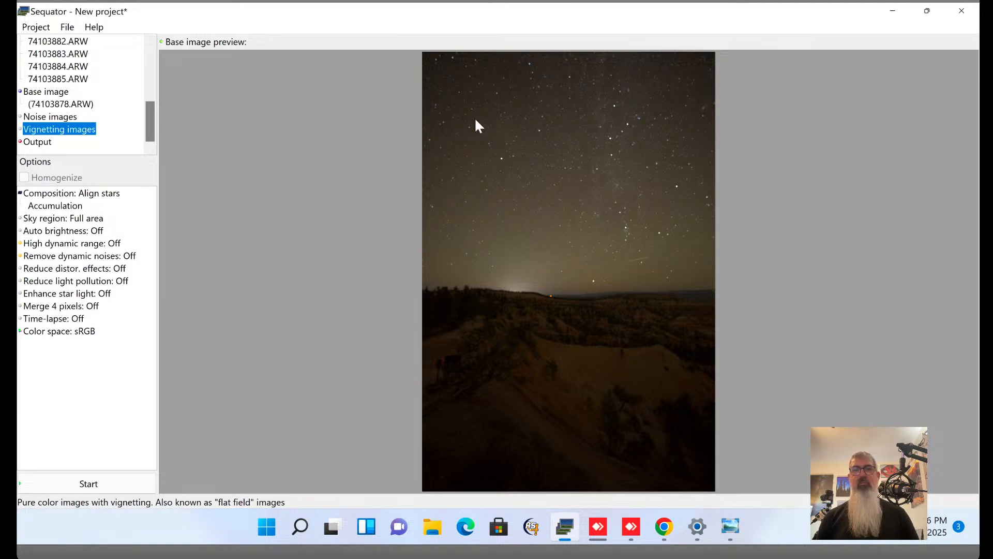
left_click(45, 145)
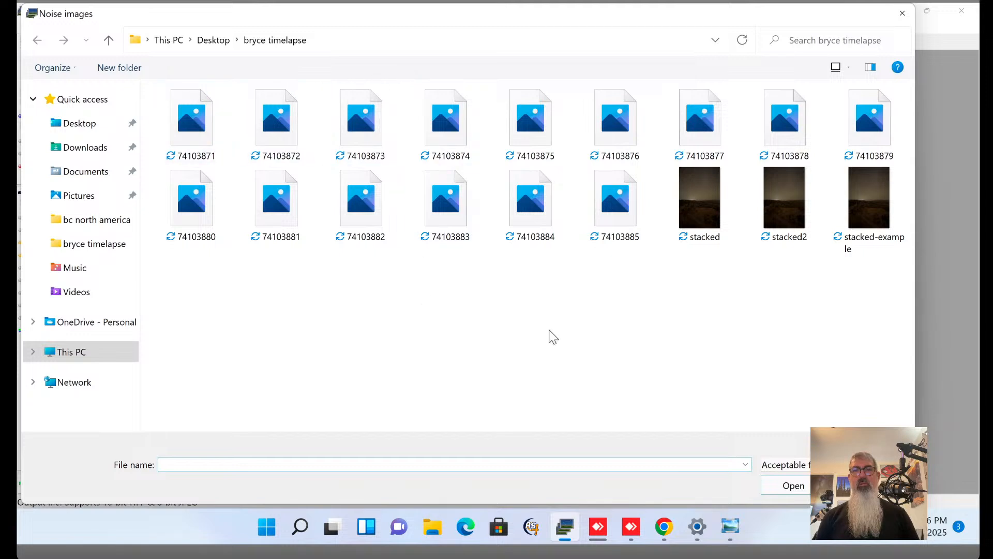
type("dy")
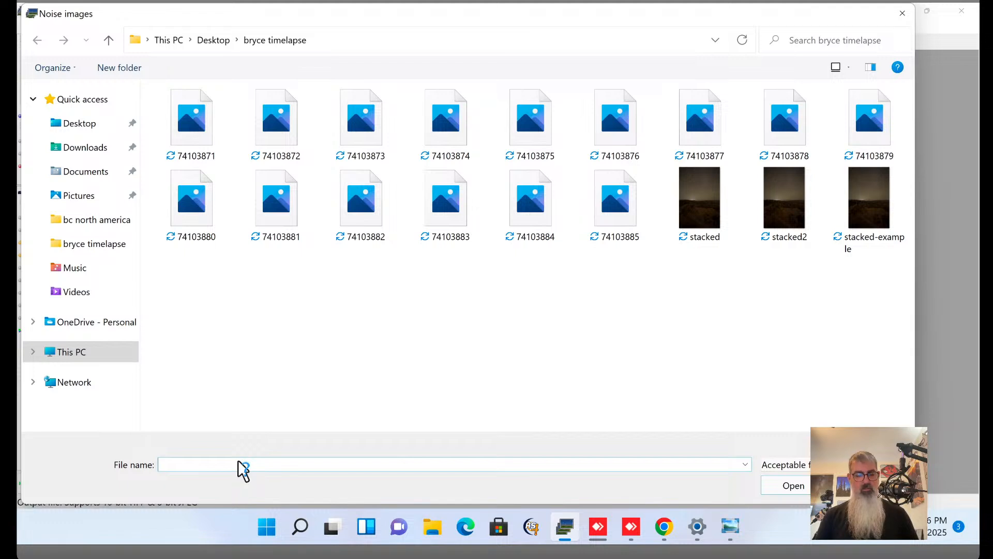
type("stacked")
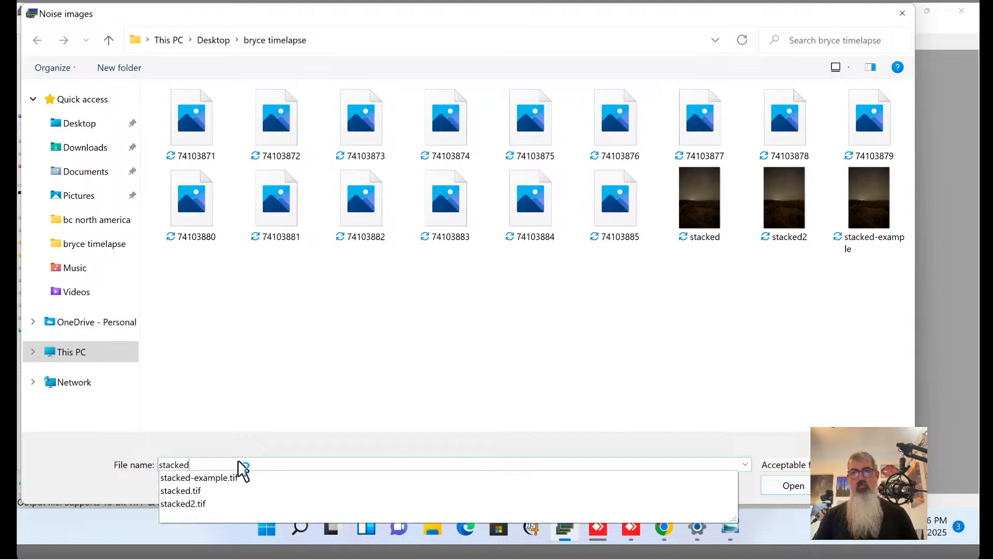
type("3")
key("Return")
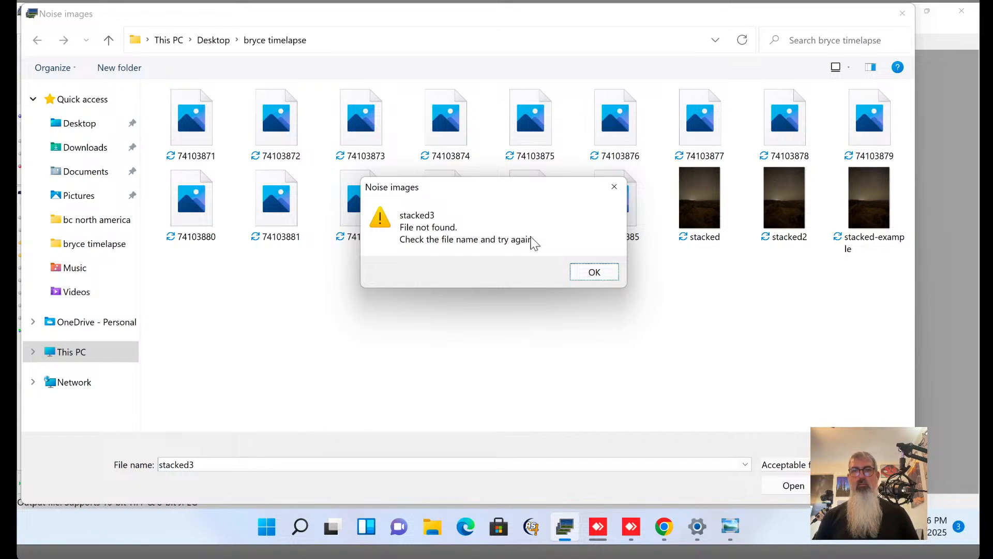
left_click(581, 275)
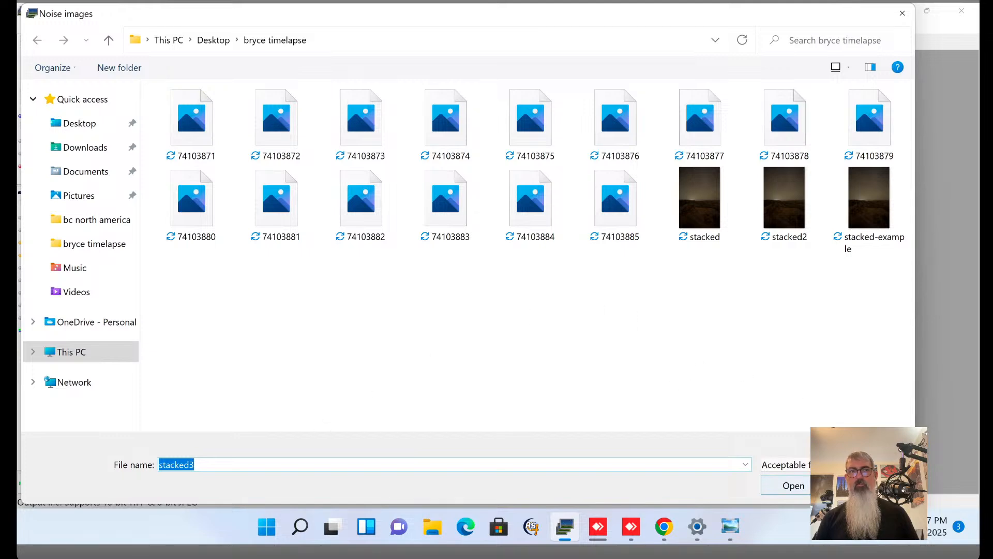
left_click(869, 485)
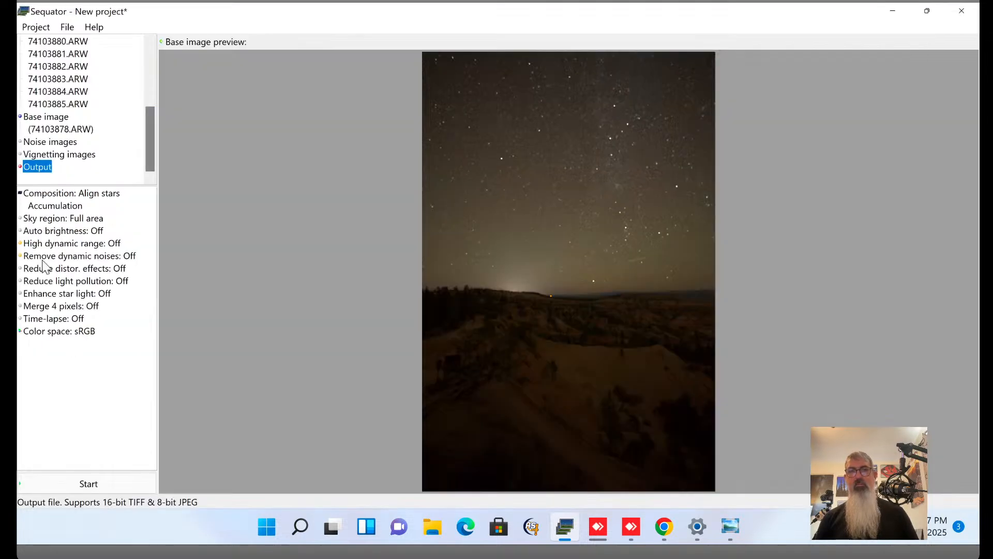
Set the output file to stacked3 as an uncompressed TIFF in the bryce timelapse folder.
double_click(37, 167)
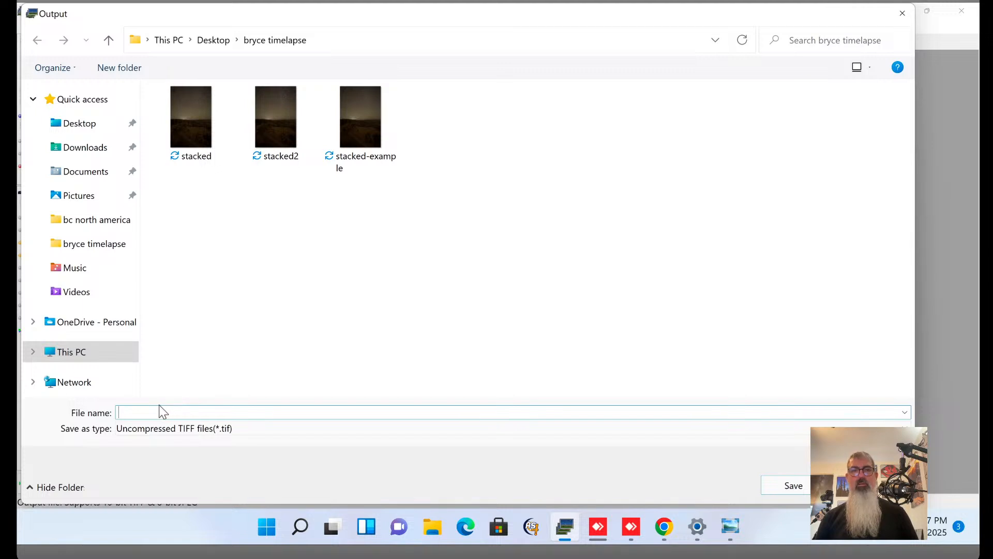
type("stac")
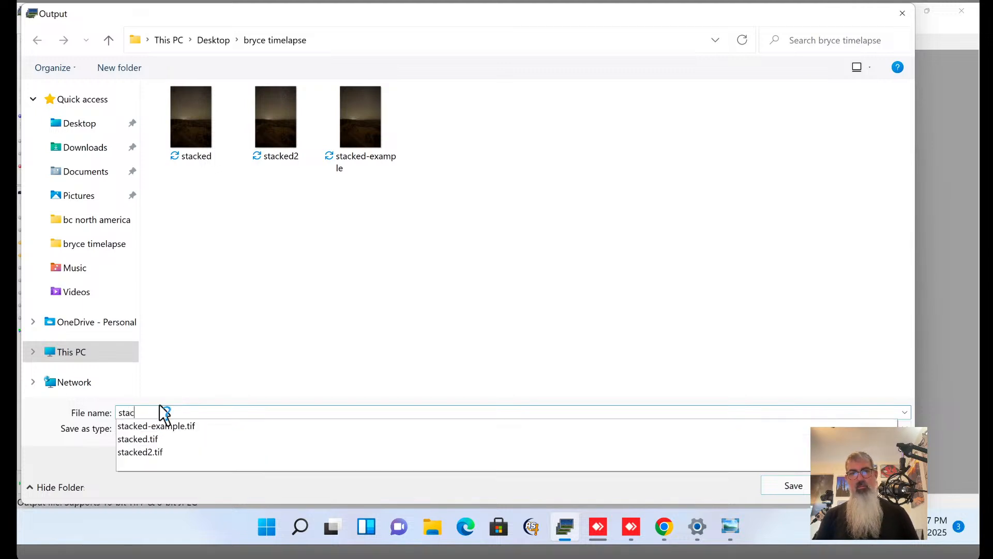
type("ked3")
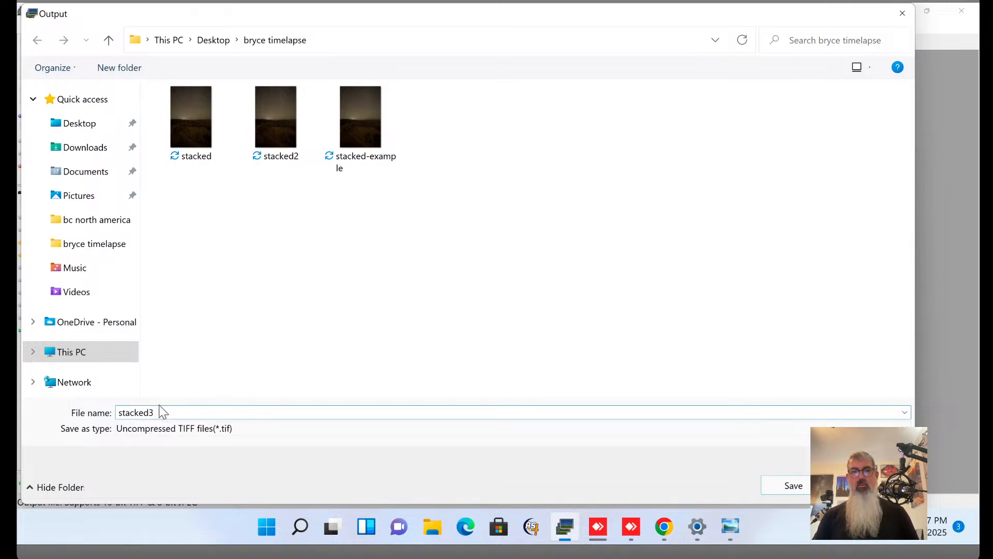
left_click(779, 483)
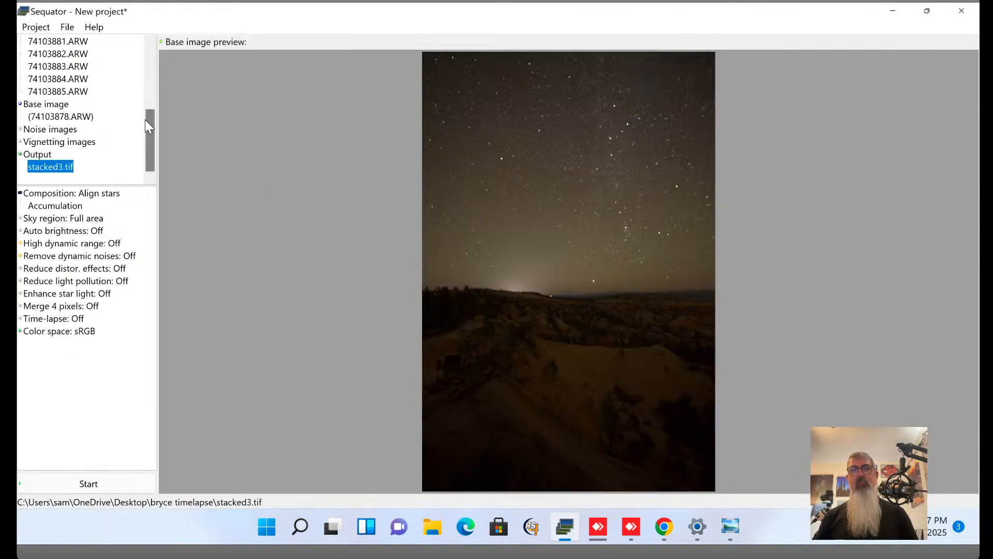
Set the composition's computing option to Freeze ground for the star alignment.
left_click_drag(147, 122, 142, 149)
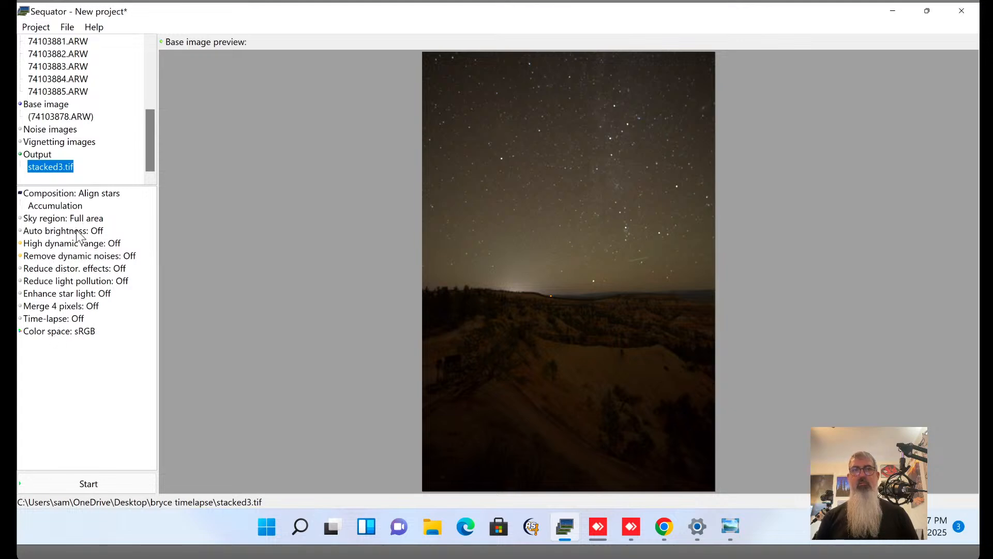
left_click(72, 195)
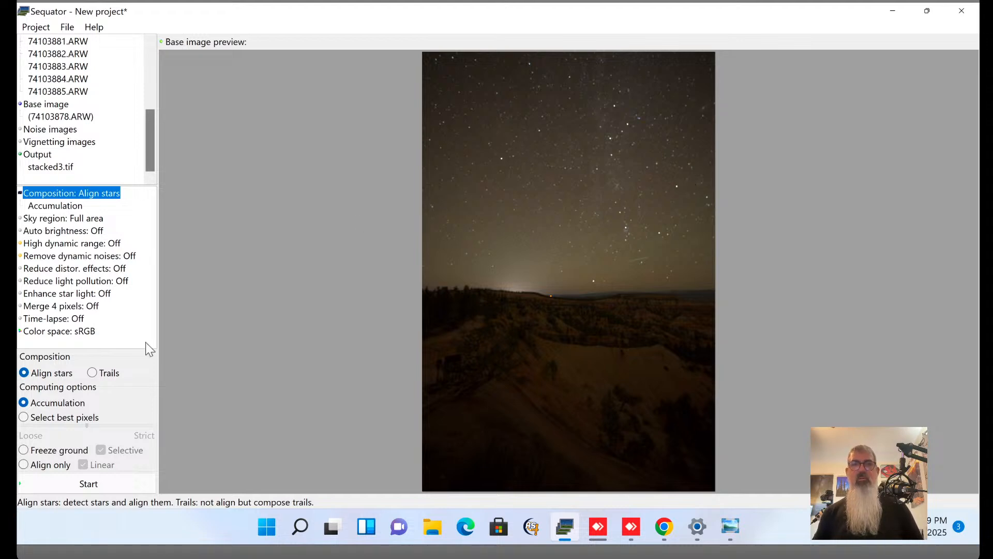
left_click(23, 450)
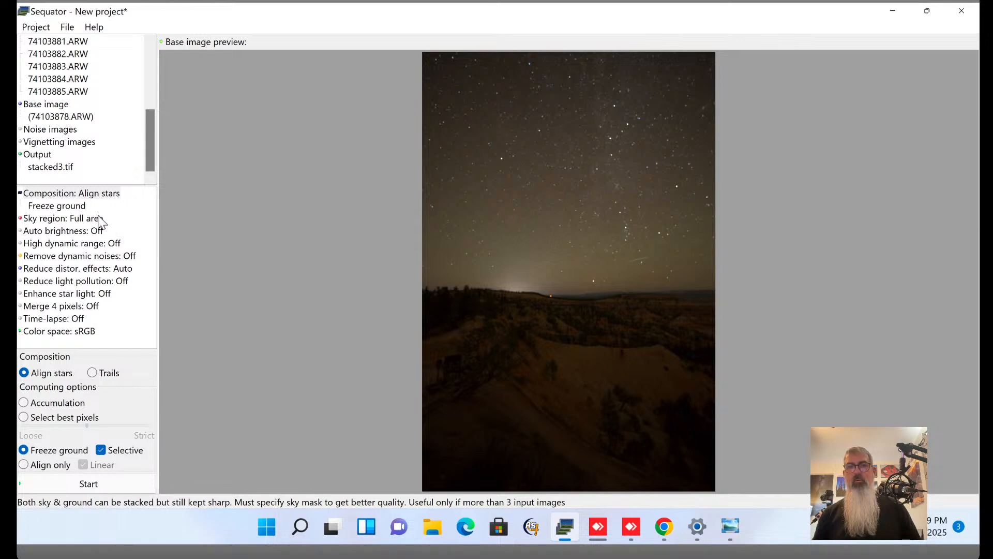
Try a Gradient sky region whose transition band lies just above the horizon.
left_click(54, 222)
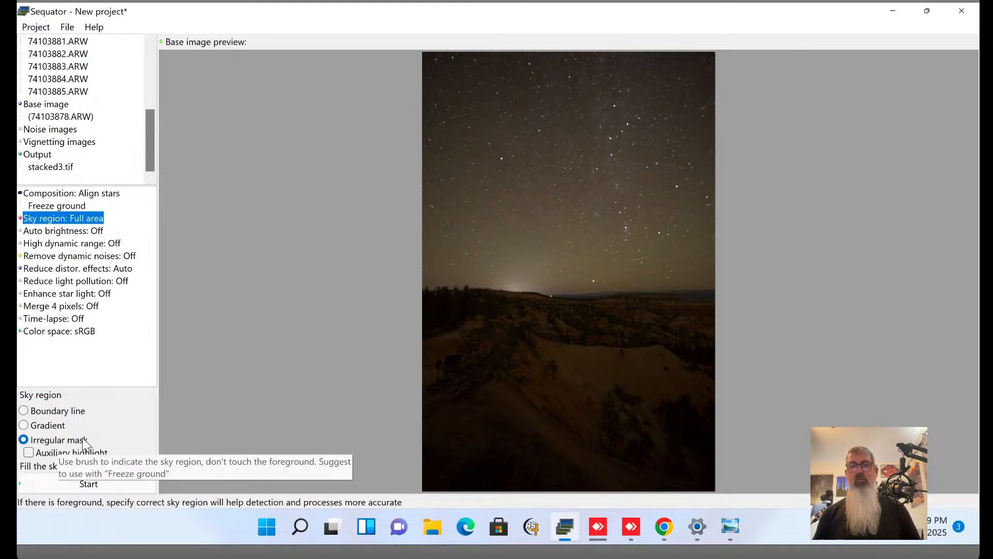
left_click(44, 431)
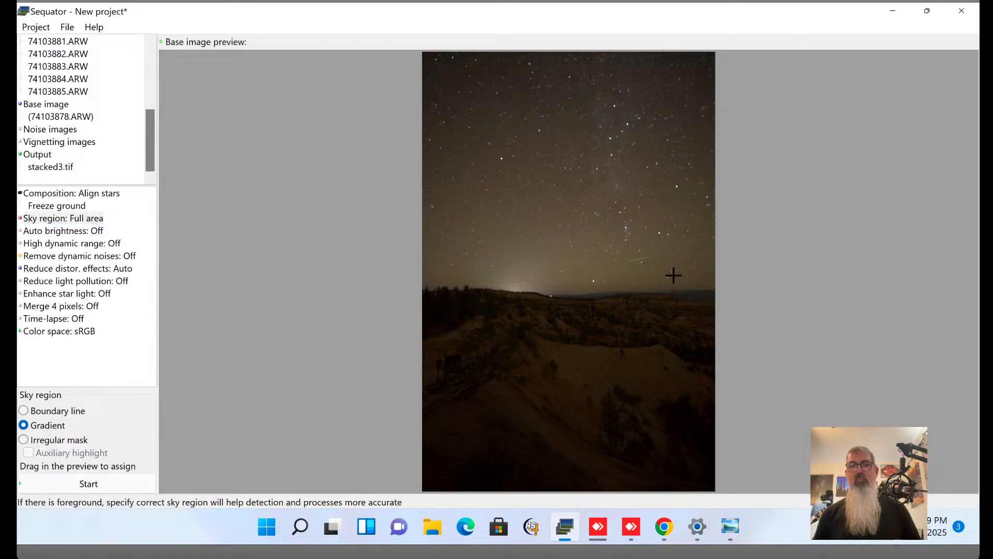
left_click_drag(563, 258, 593, 288)
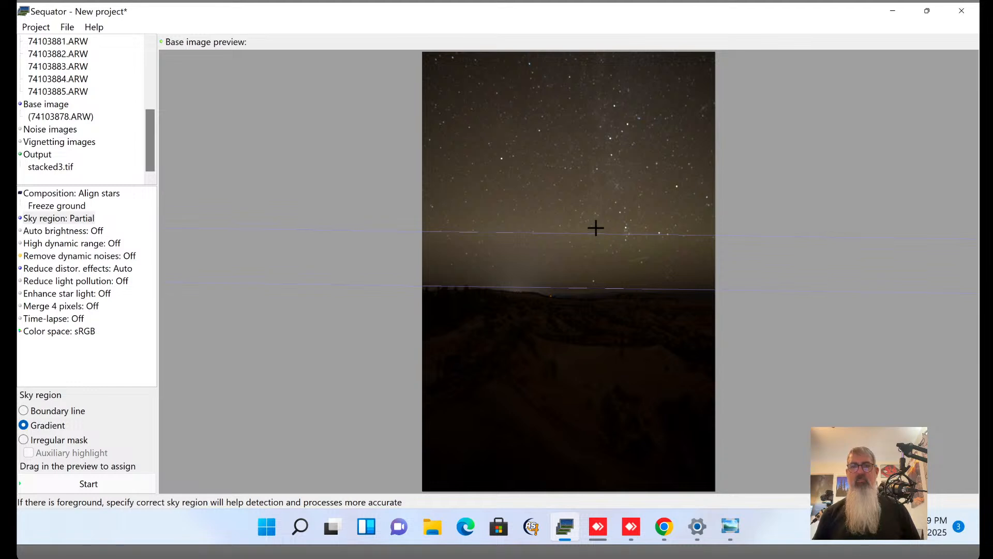
Define the sky region with a Boundary line drawn along the horizon in the preview.
left_click(63, 410)
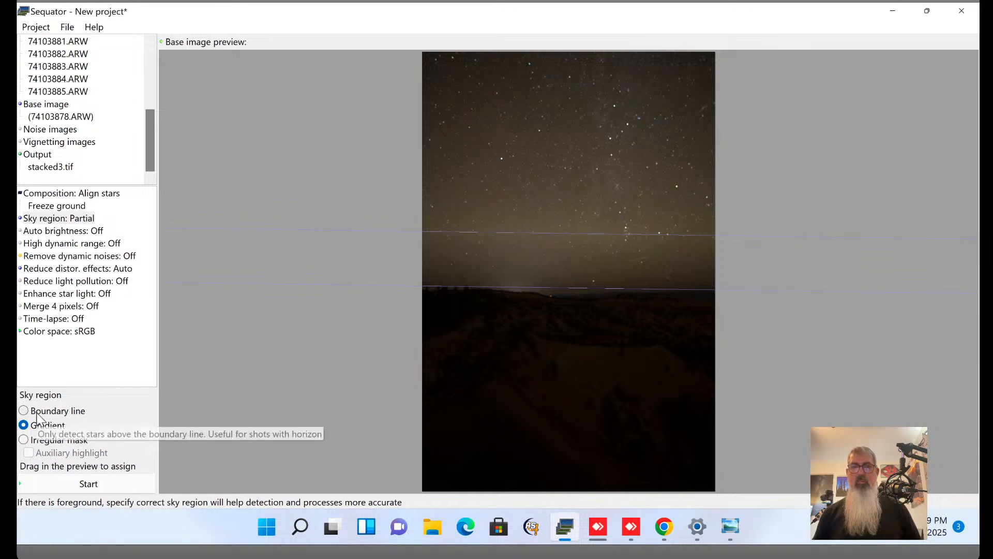
left_click_drag(421, 293, 622, 287)
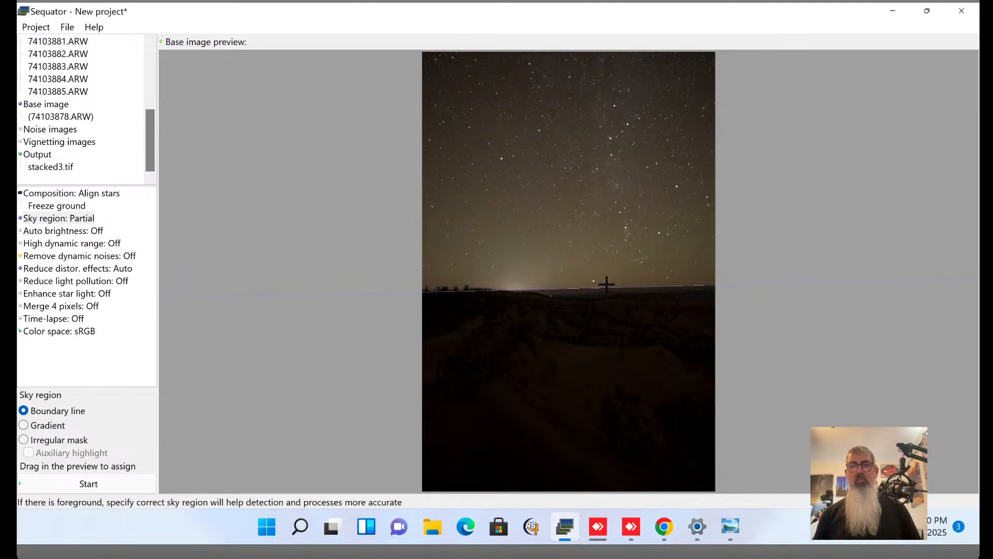
Try shifting the sky region's boundary line to slightly above the horizon.
left_click_drag(444, 292, 493, 278)
left_click(510, 278)
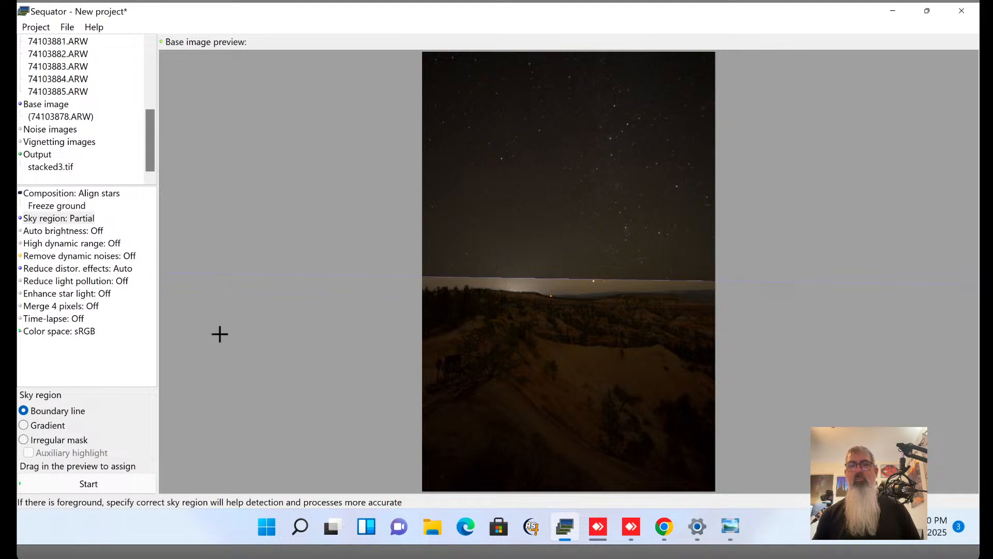
Switch the sky region to an Irregular mask and paint the sky down to the horizon.
left_click(61, 441)
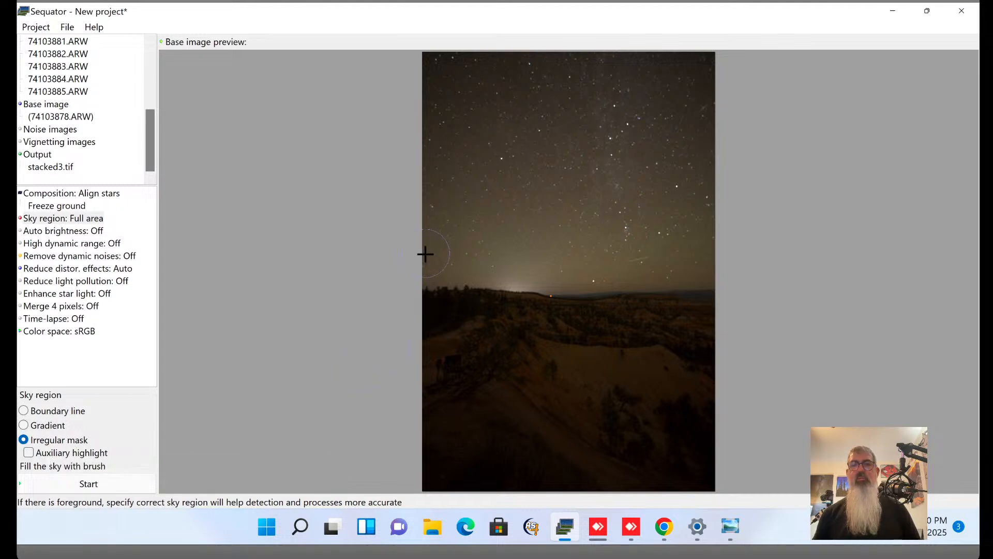
mouse_move(426, 253)
left_mouse_down()
mouse_move(603, 269)
mouse_move(734, 257)
mouse_move(737, 239)
mouse_move(428, 225)
mouse_move(423, 208)
mouse_move(705, 197)
mouse_move(706, 183)
mouse_move(668, 164)
mouse_move(614, 176)
mouse_move(428, 169)
mouse_move(421, 144)
mouse_move(739, 125)
mouse_move(699, 104)
mouse_move(558, 96)
mouse_move(410, 107)
mouse_move(435, 71)
mouse_move(740, 77)
left_mouse_up()
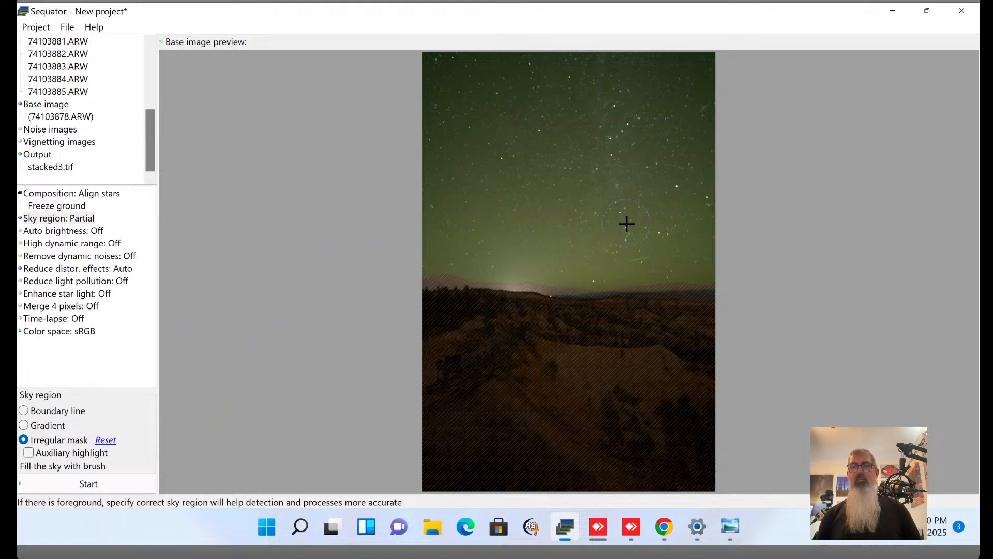
Leave Auto brightness and High dynamic range off, and turn on Remove dynamic noises.
left_click(69, 233)
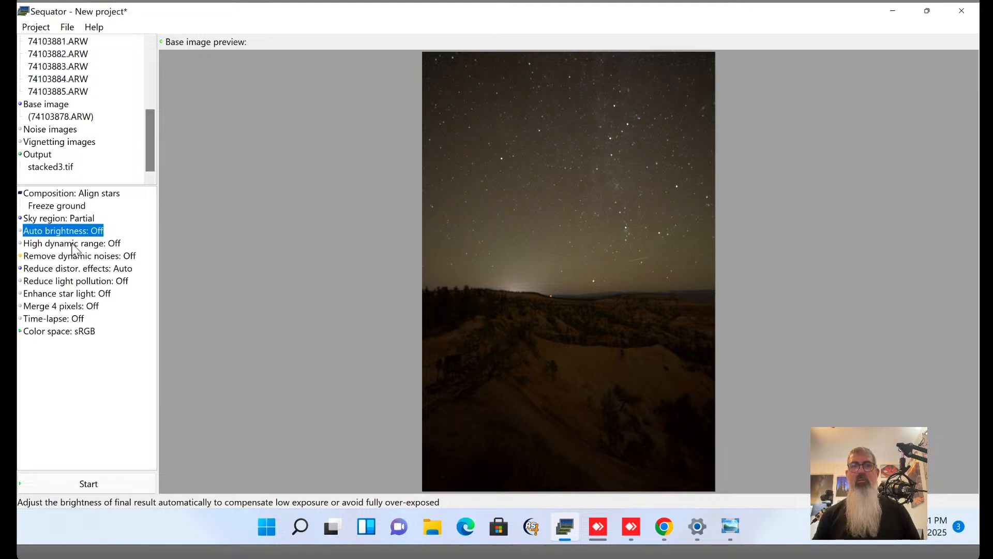
left_click(73, 244)
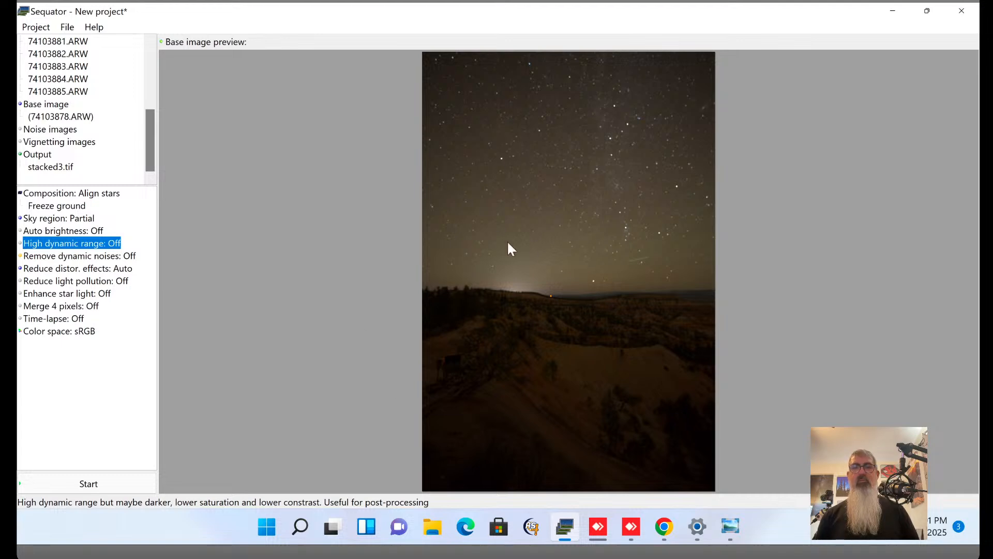
left_click(60, 258)
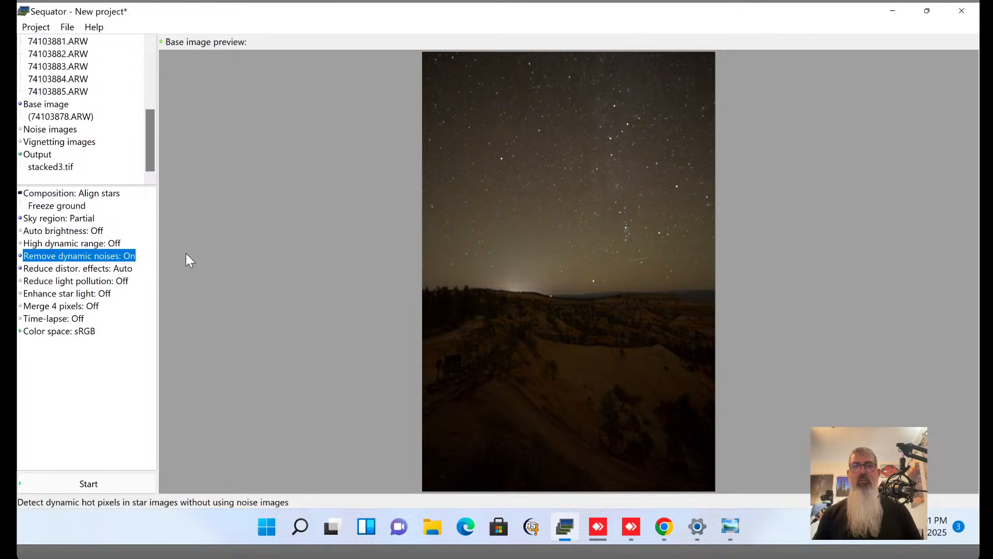
Review the distortion, light pollution, star light, Merge 4 pixels, Time-lapse and Color space options without changing them.
left_click(104, 269)
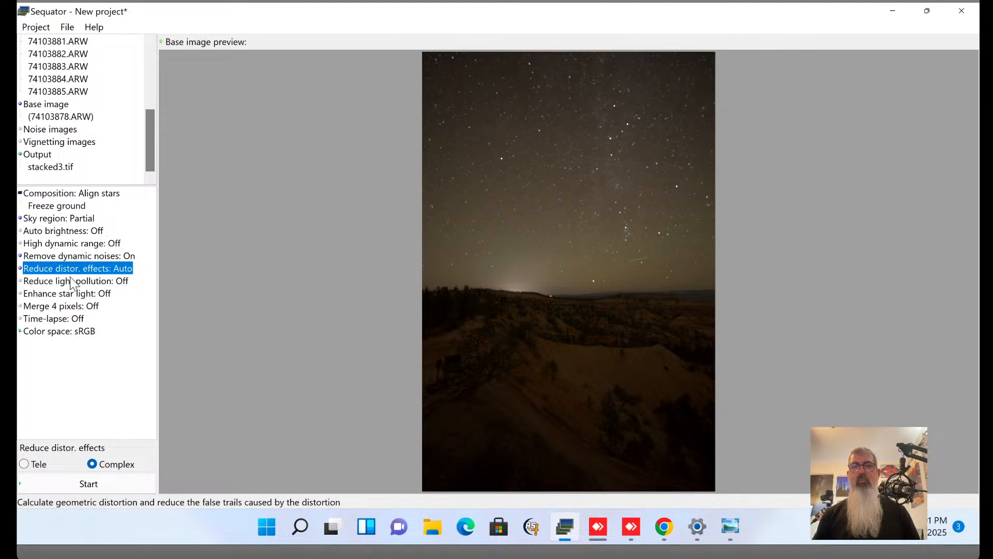
left_click(93, 285)
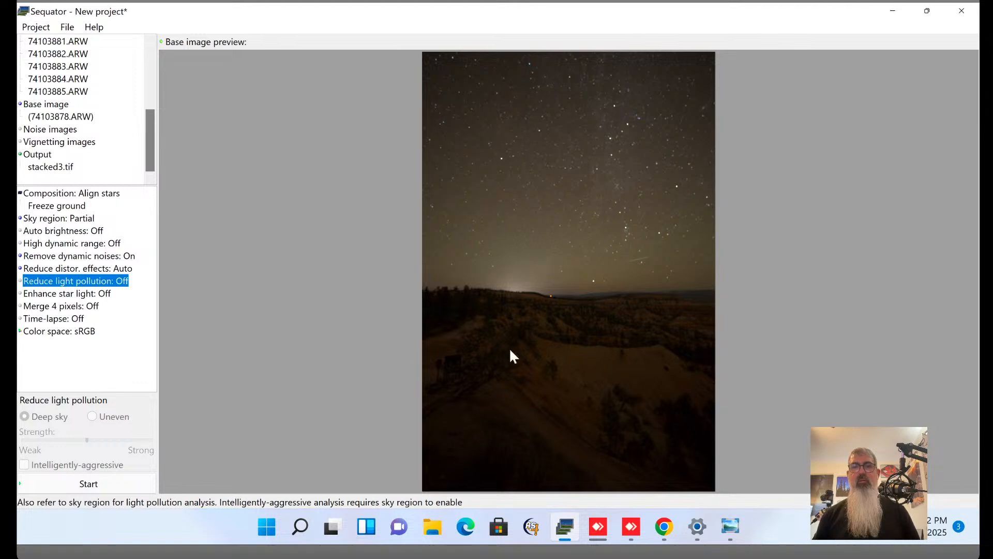
left_click(67, 295)
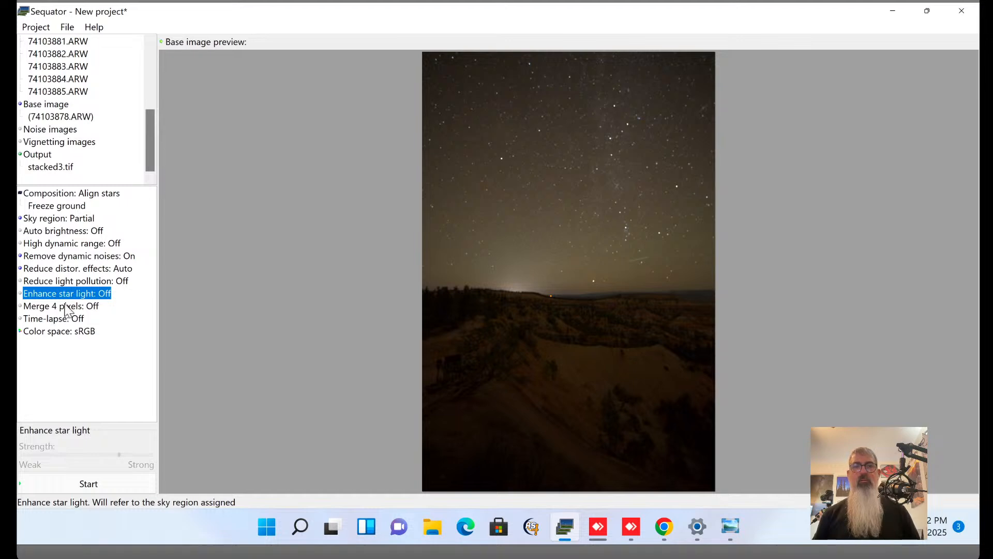
left_click(66, 308)
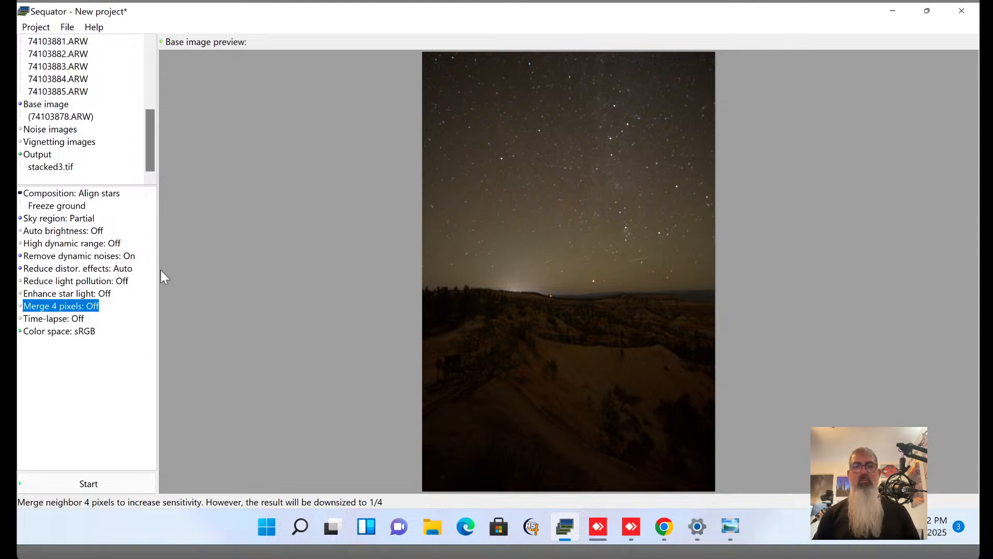
left_click(64, 321)
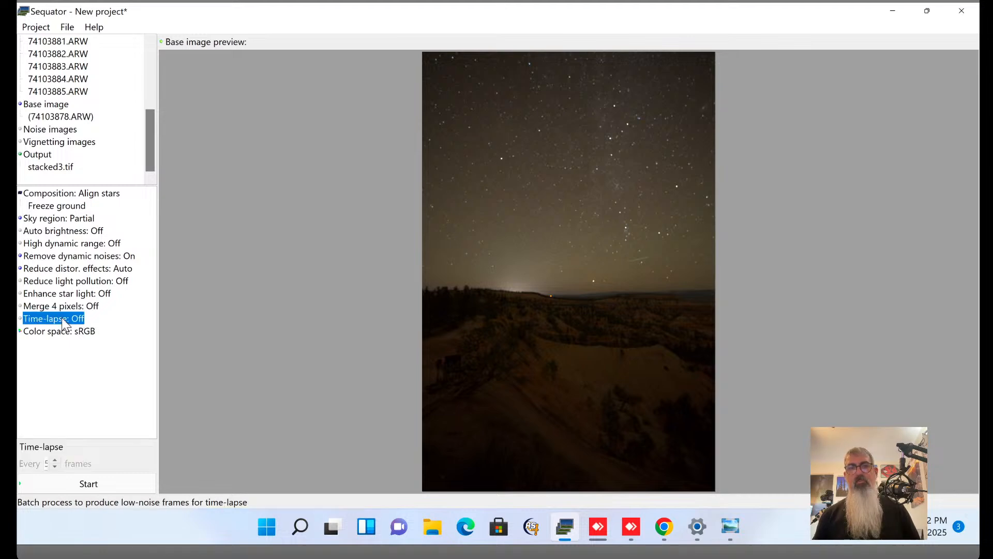
left_click(72, 294)
left_click(69, 306)
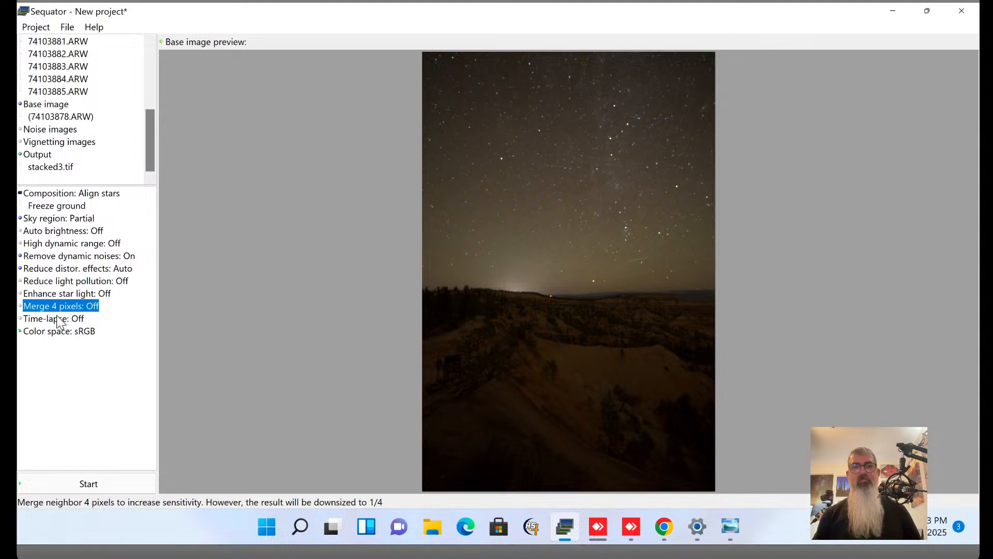
left_click(61, 320)
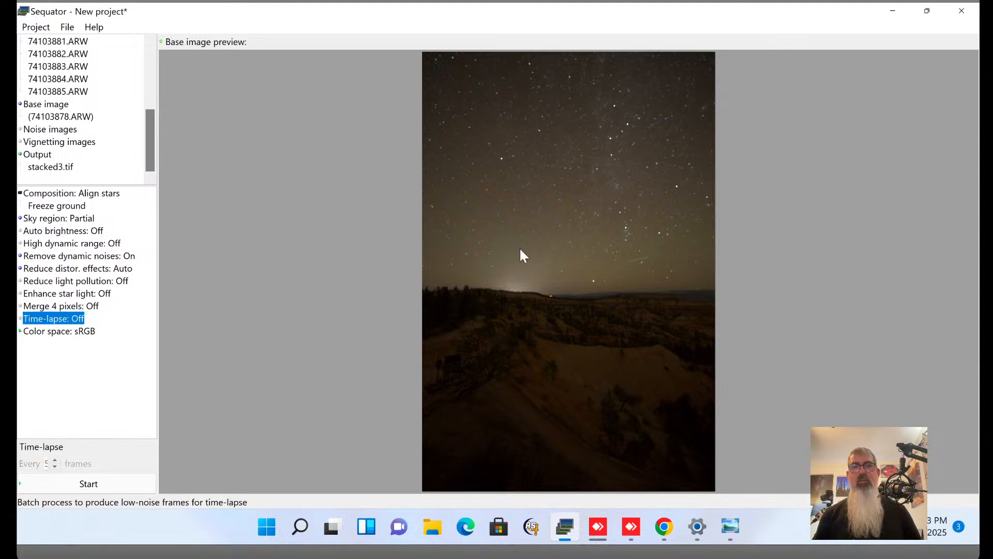
left_click(58, 331)
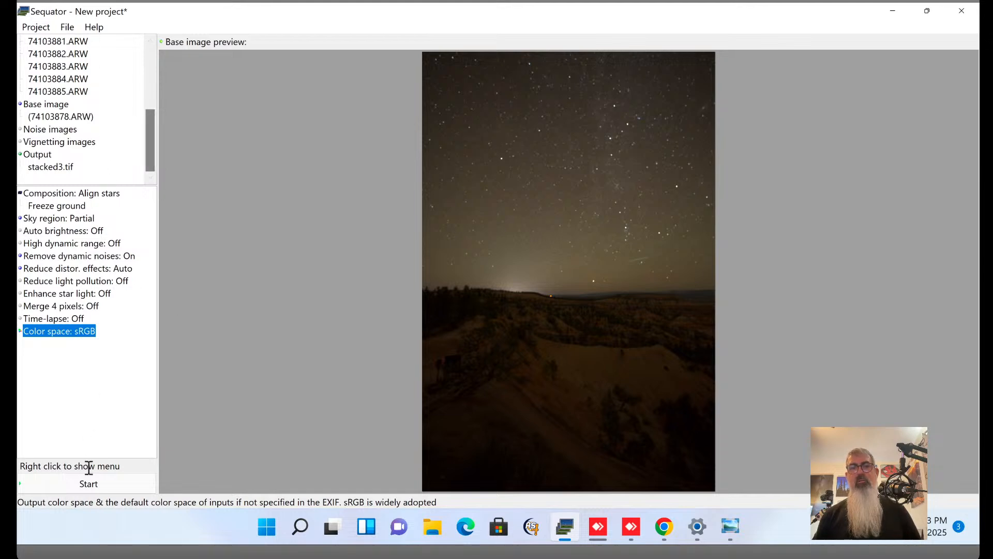
Run the stacking process, dismiss the finished log and open the resulting stacked3.tif in Windows Photo Viewer.
left_click(88, 484)
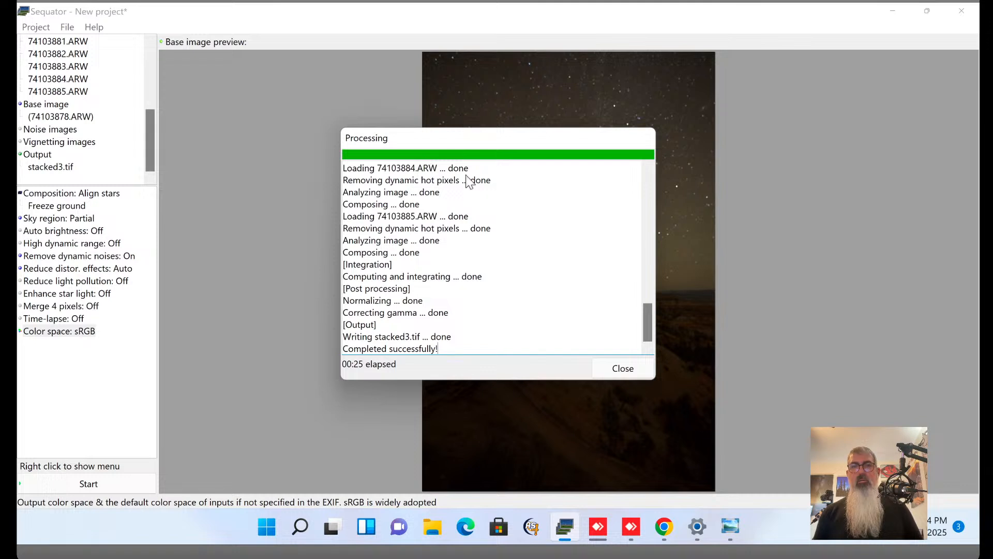
left_click(624, 368)
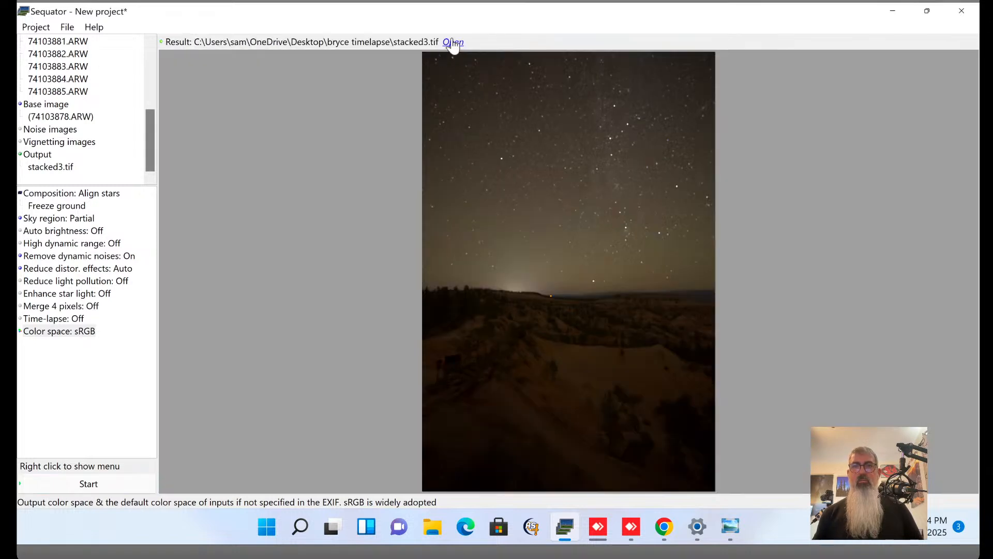
left_click(454, 42)
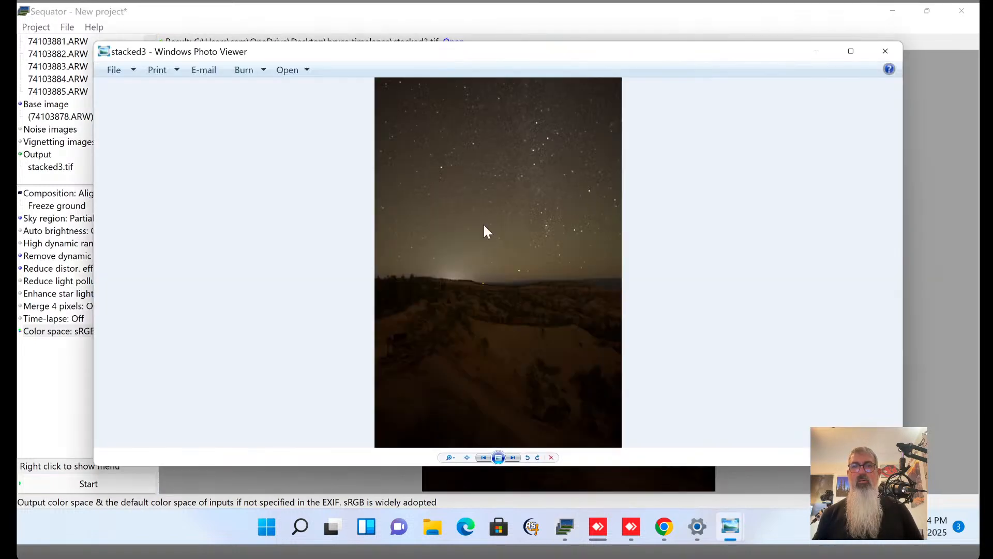
Examine the shape of individual stars in the stacked3 sky at very high magnification.
left_click(449, 458)
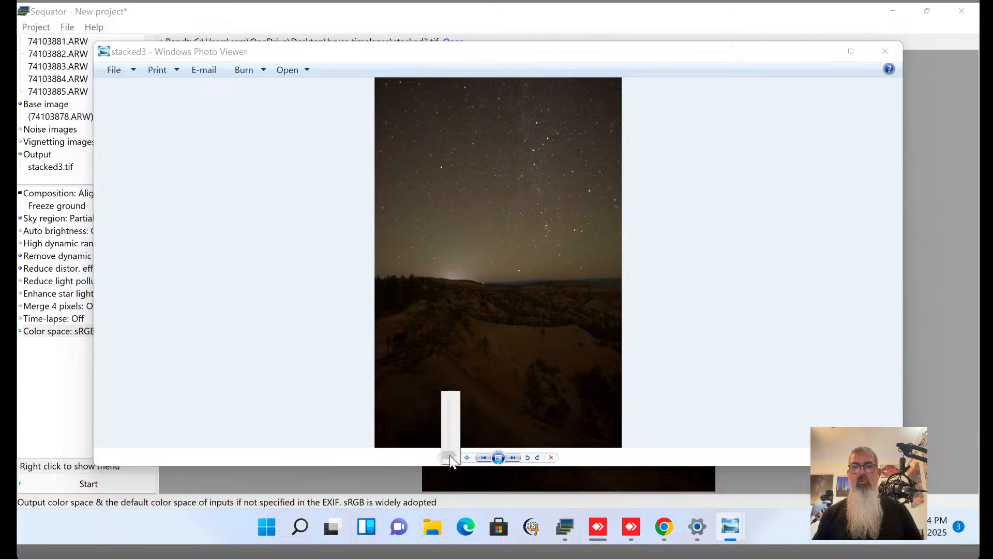
left_click_drag(449, 455, 449, 407)
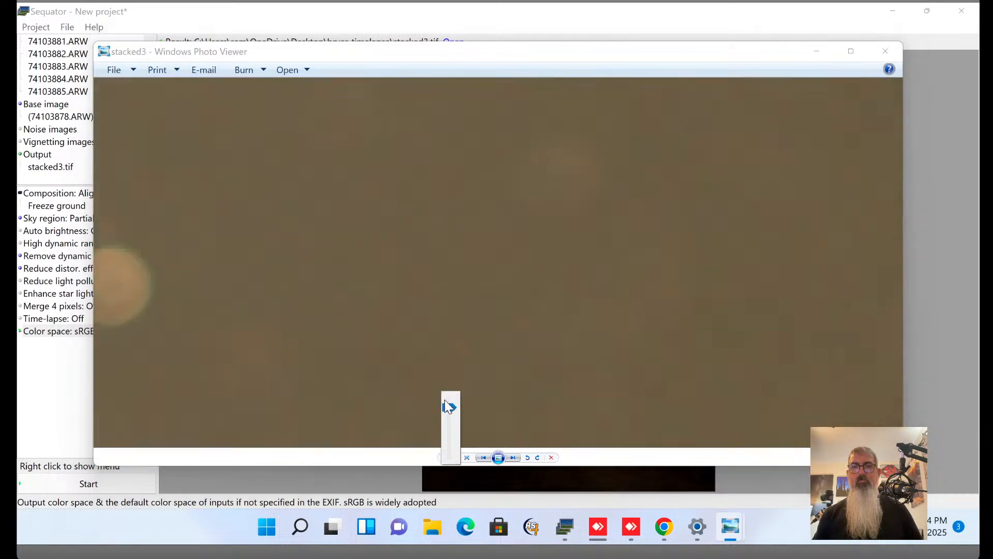
left_click(476, 422)
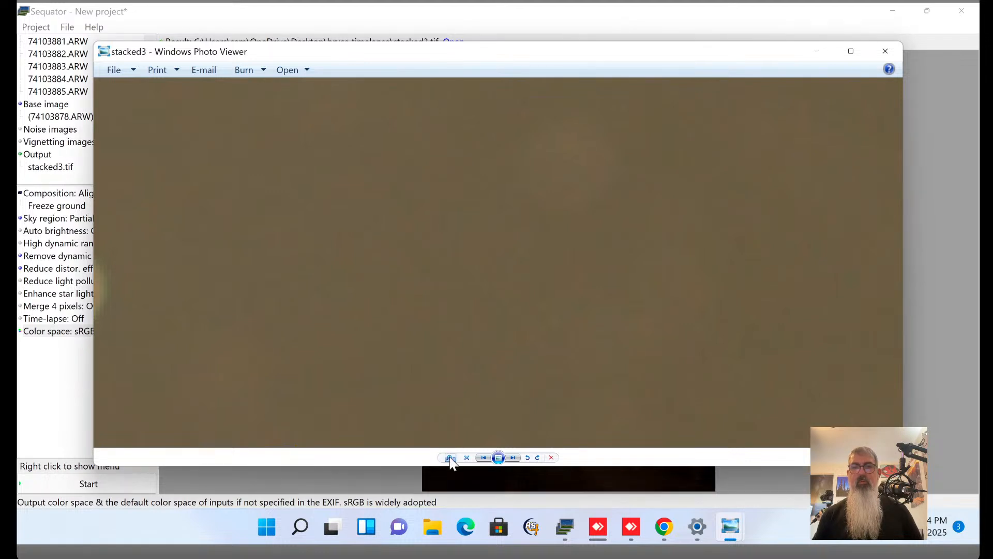
left_click(449, 457)
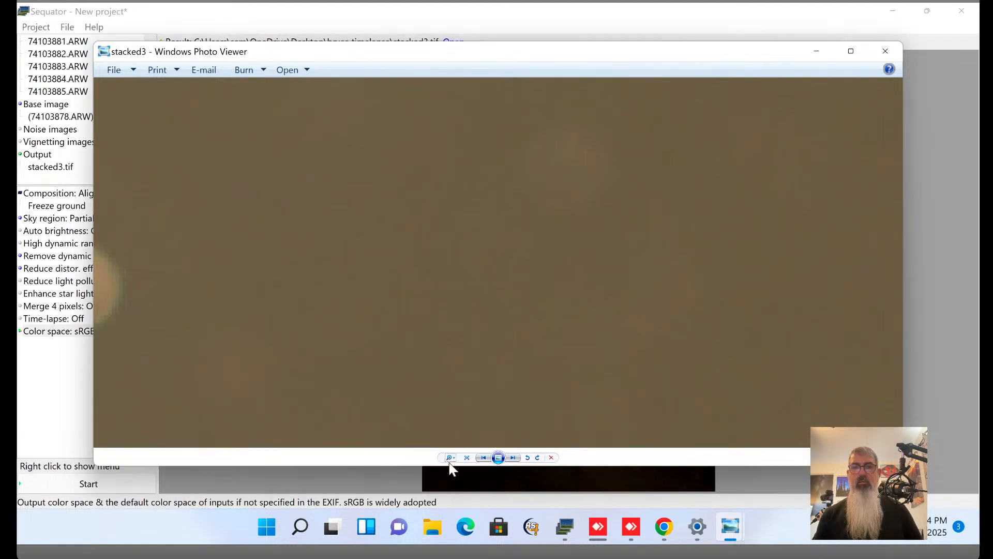
mouse_move(450, 462)
left_mouse_down()
mouse_move(447, 493)
mouse_move(450, 480)
left_mouse_up()
left_click_drag(614, 308, 315, 144)
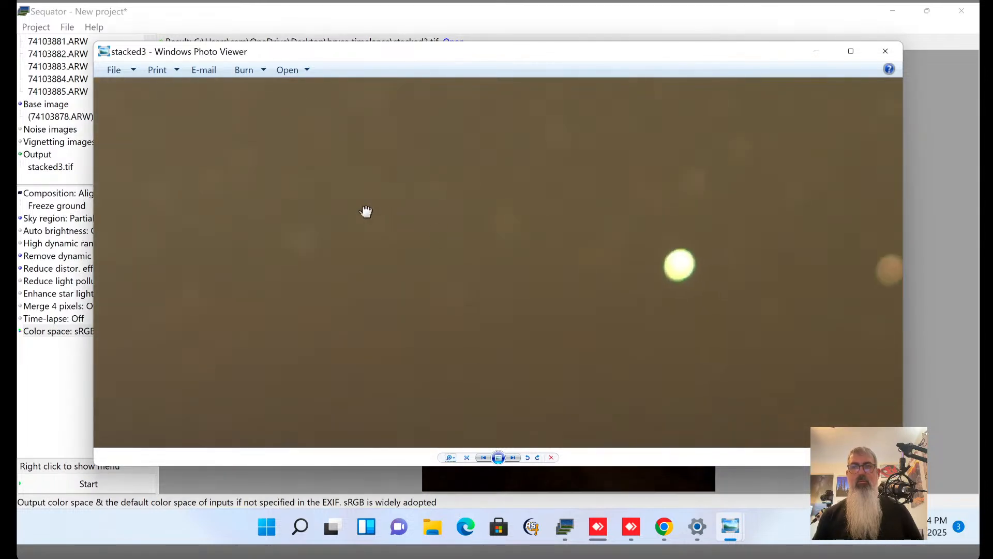
left_click_drag(466, 246, 319, 197)
left_click_drag(573, 273, 184, 374)
Inspect the horizon and dark foreground of stacked3 at high magnification for sharpness and leftover hot pixels.
left_click_drag(528, 238, 579, 161)
left_click_drag(433, 210, 556, 130)
left_click_drag(370, 302, 519, 182)
left_click_drag(487, 233, 510, 162)
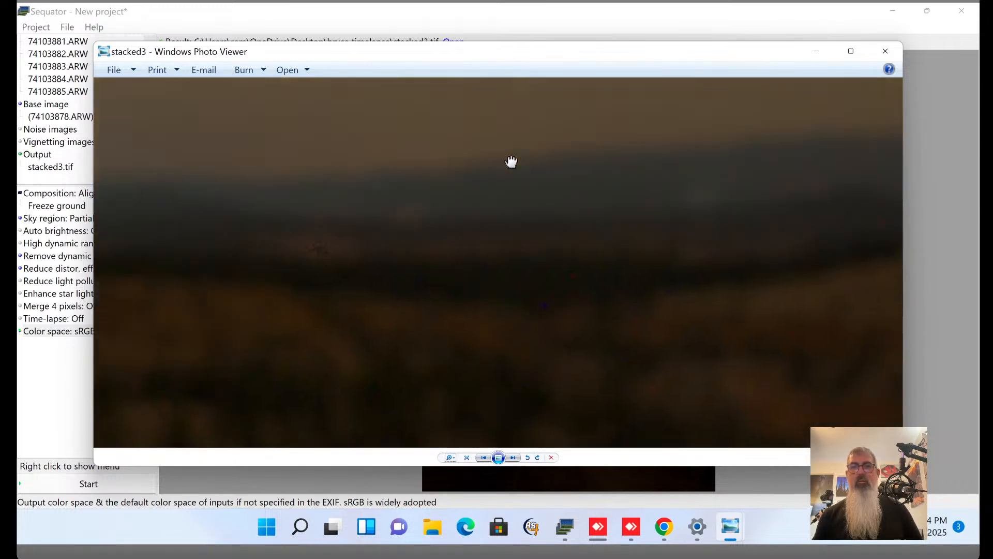
left_click_drag(561, 242, 342, 157)
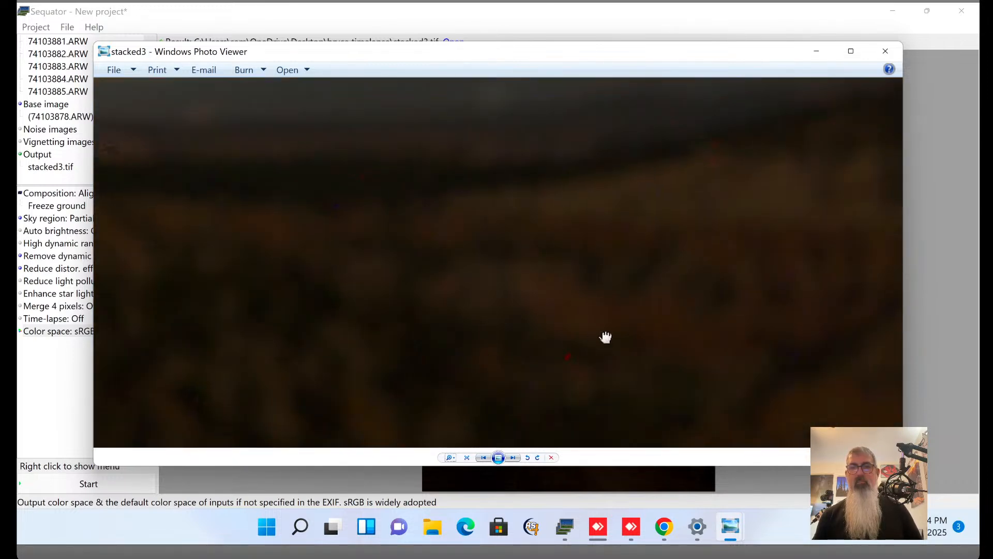
left_click_drag(465, 242, 351, 186)
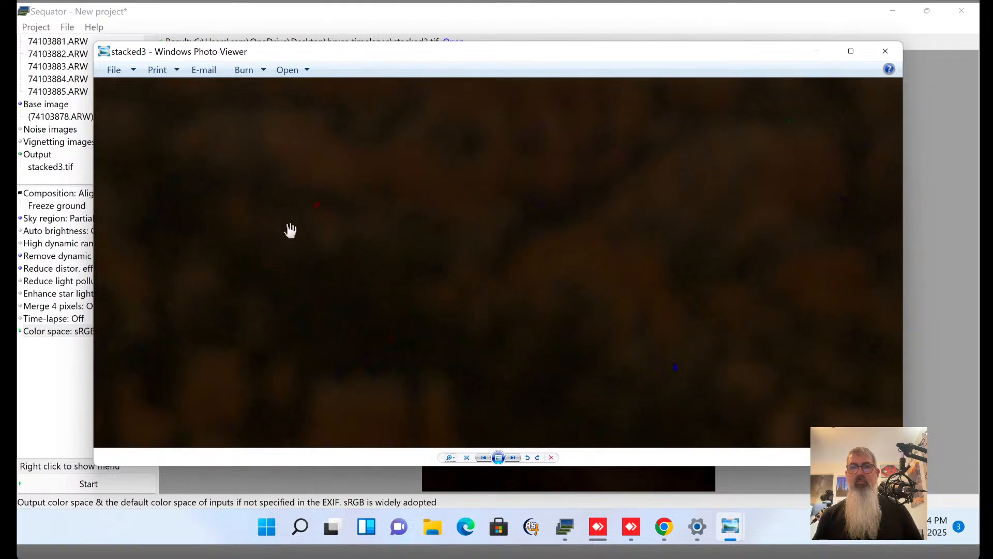
left_click_drag(685, 388, 541, 338)
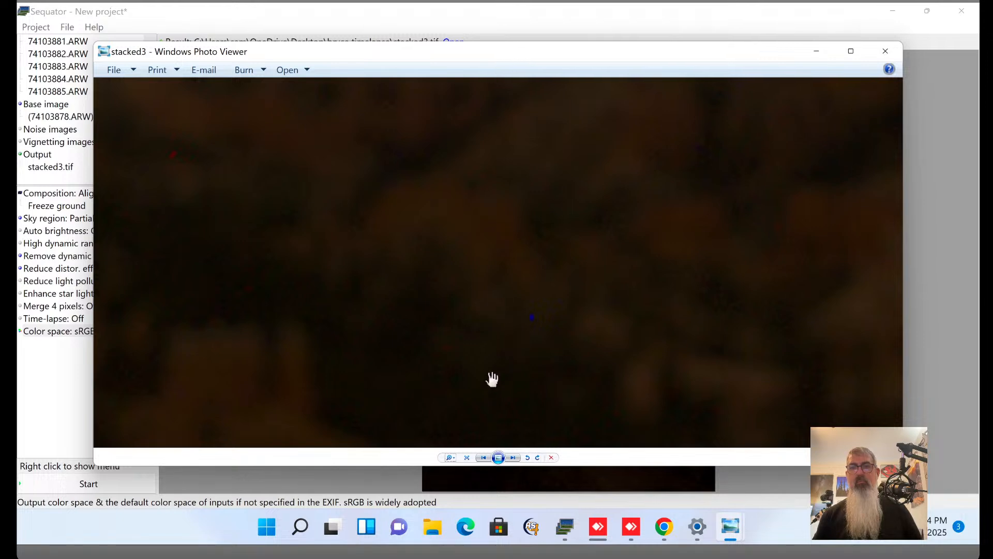
Compare the frozen ground and aligned stars around the horizon at a moderate magnification.
left_click(450, 457)
left_click_drag(448, 456, 445, 470)
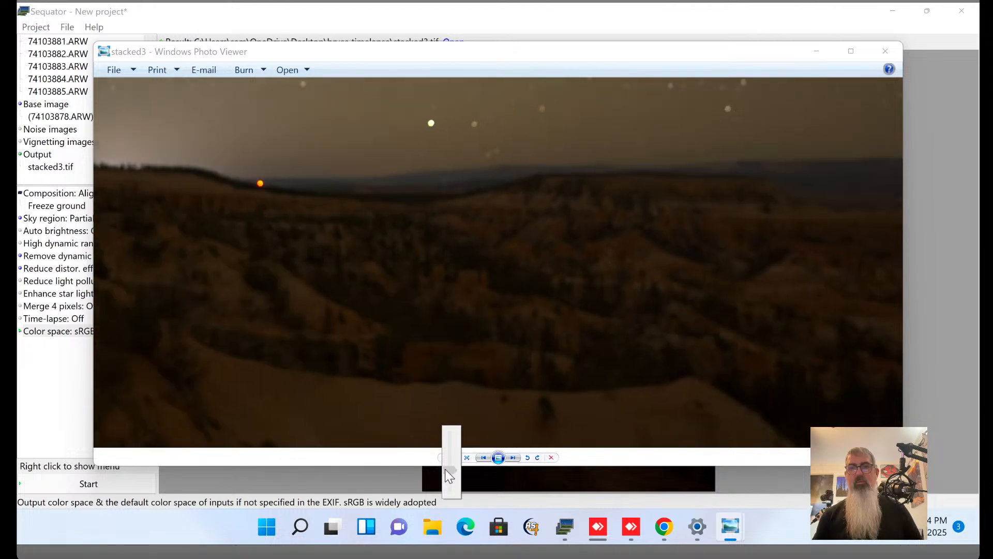
left_click(537, 271)
left_click_drag(532, 229, 526, 341)
left_click_drag(516, 290, 517, 336)
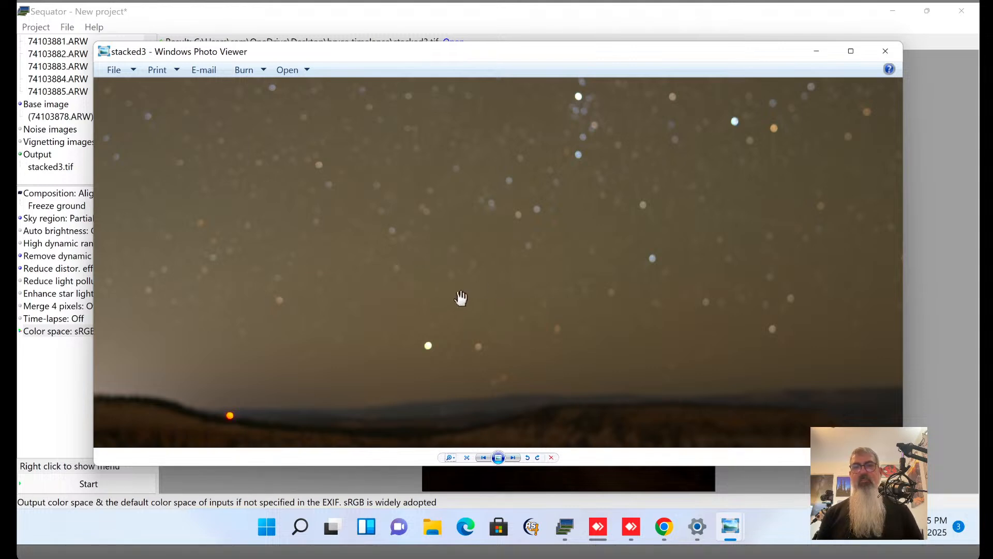
Try to view the raw photo 74103872 from the desktop's bryce timelapse folder, and minimize the photo window.
left_click(432, 527)
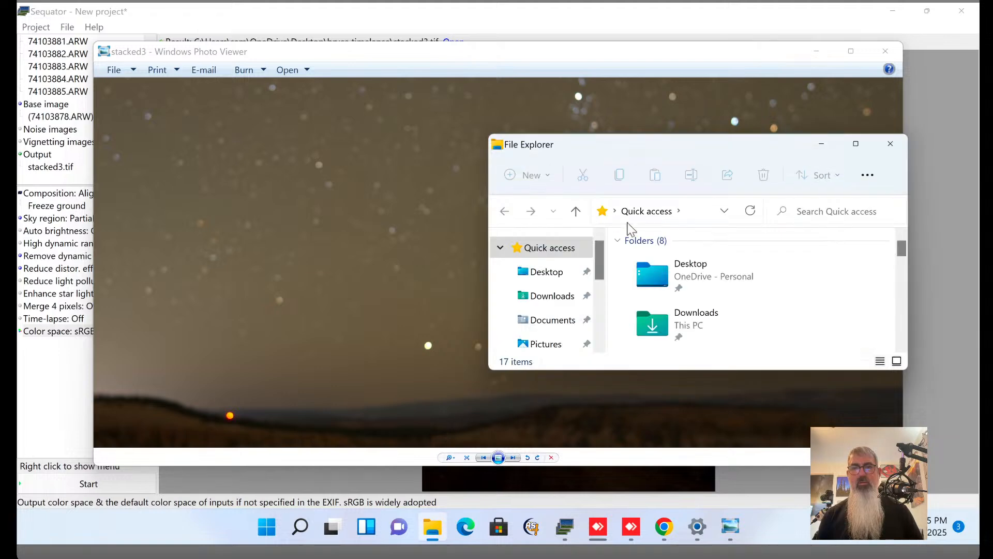
double_click(671, 285)
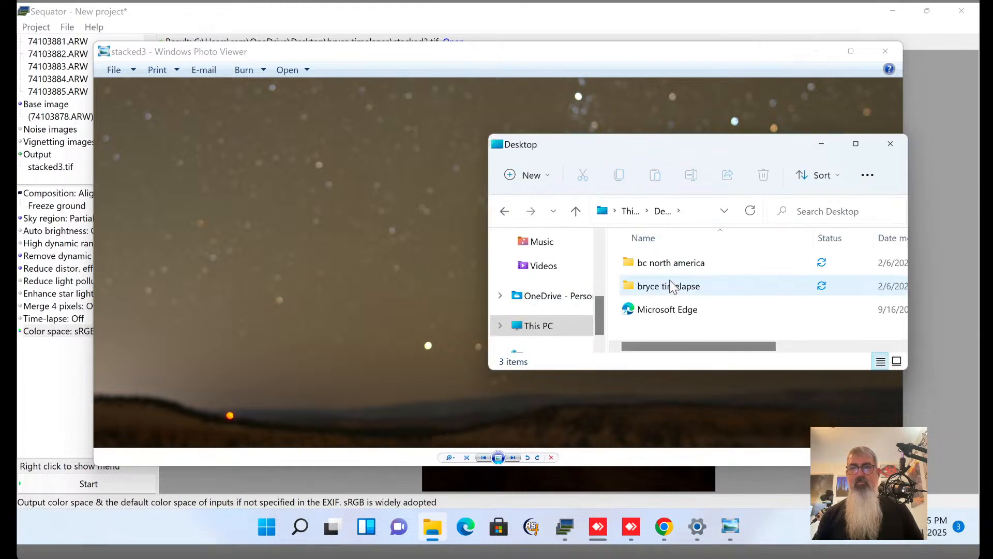
double_click(675, 287)
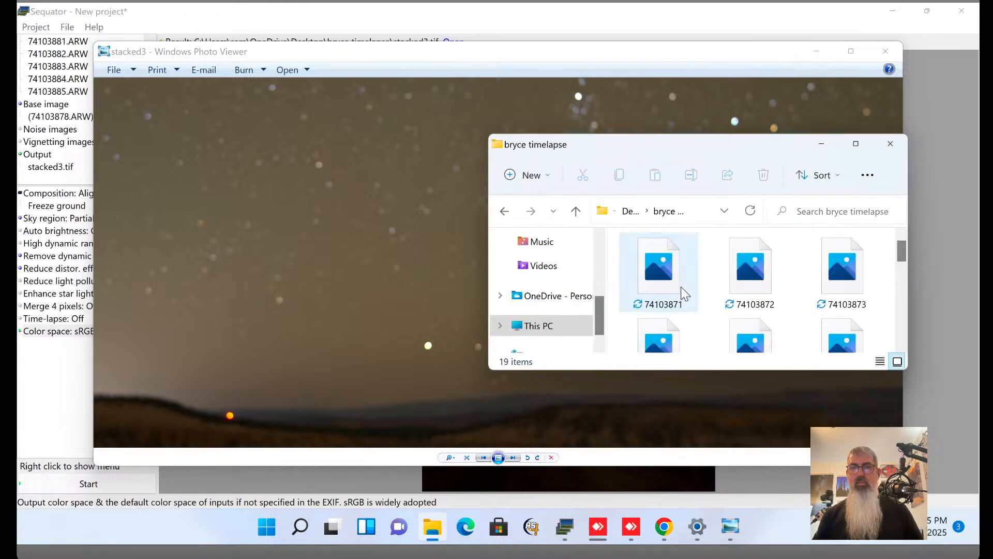
double_click(739, 295)
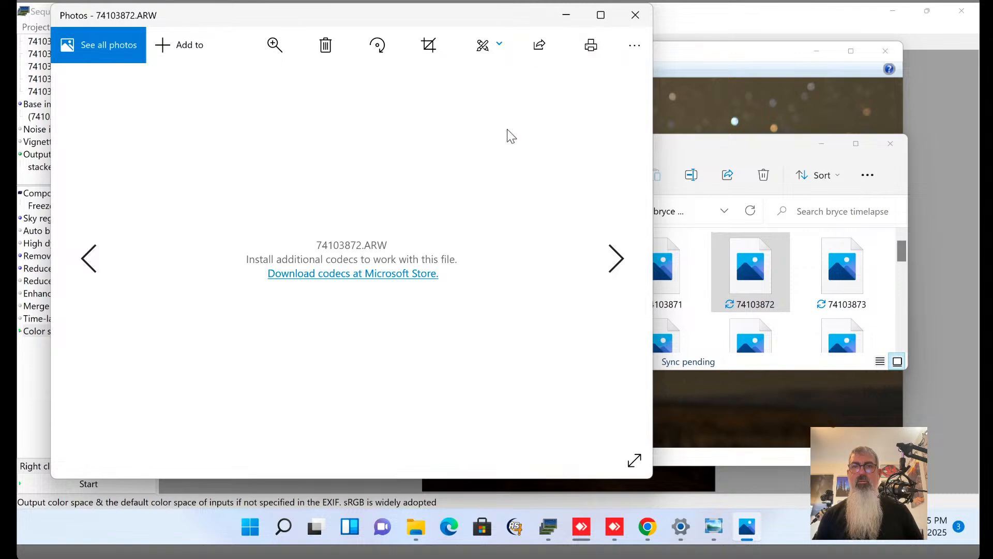
left_click(569, 17)
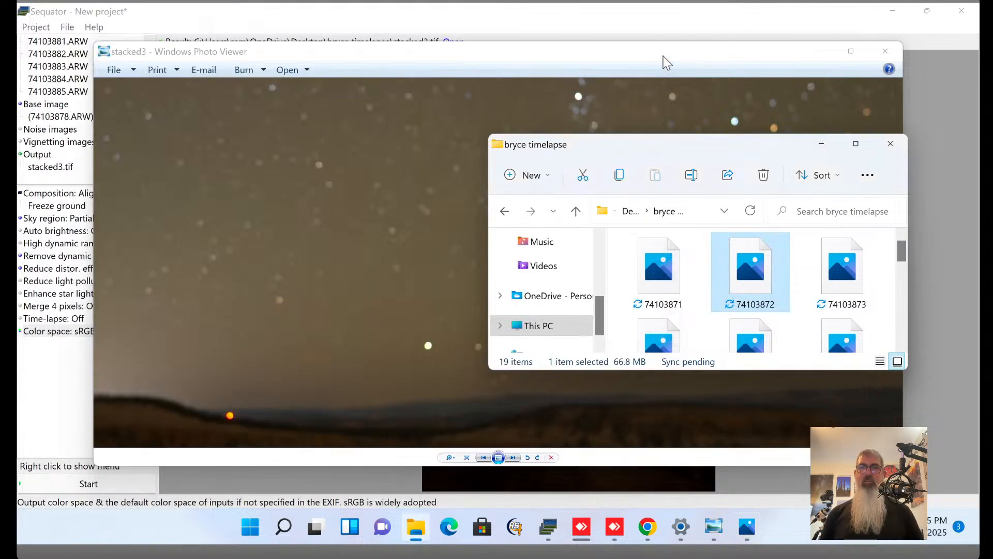
Return to the stacked3 viewer window and show the whole image again.
left_click_drag(677, 52, 647, 53)
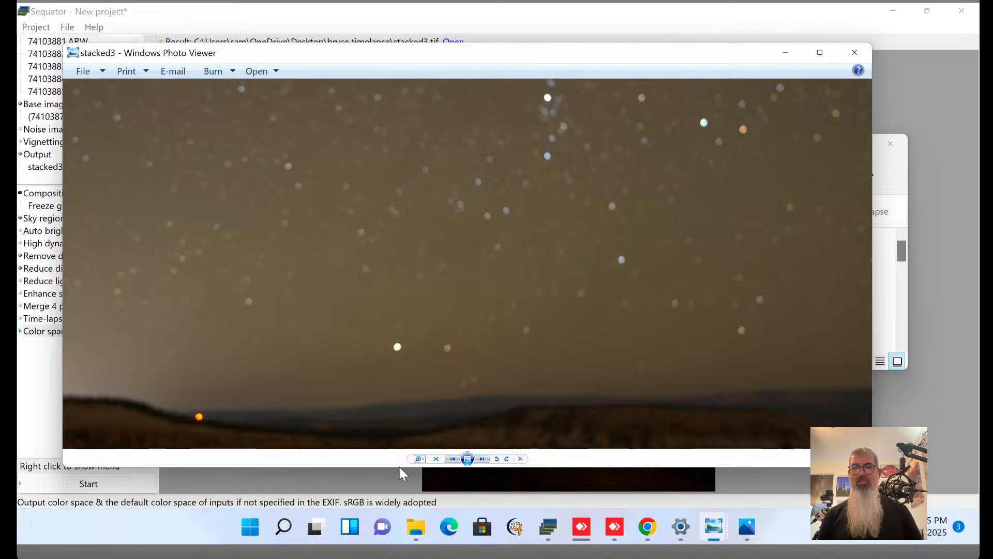
left_click(419, 458)
left_click_drag(420, 457, 414, 498)
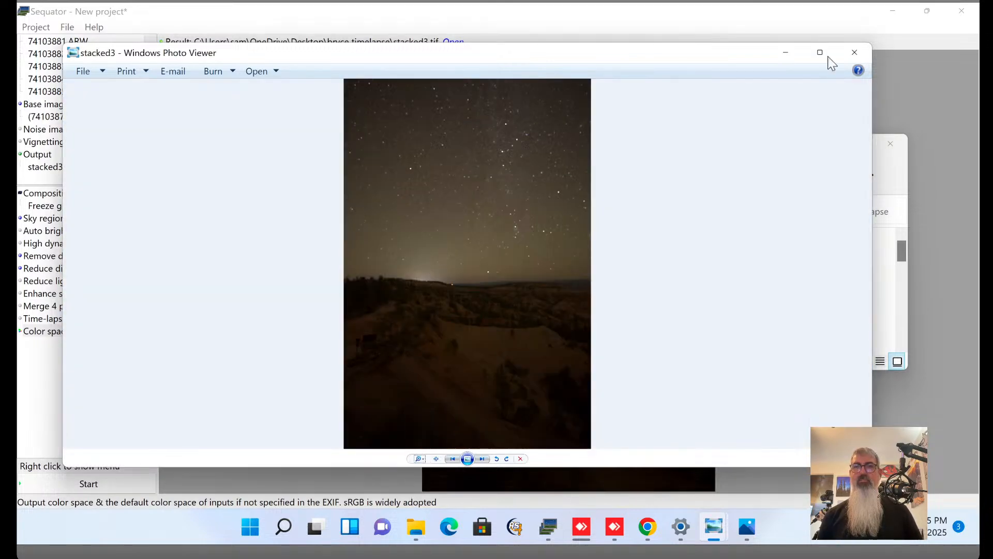